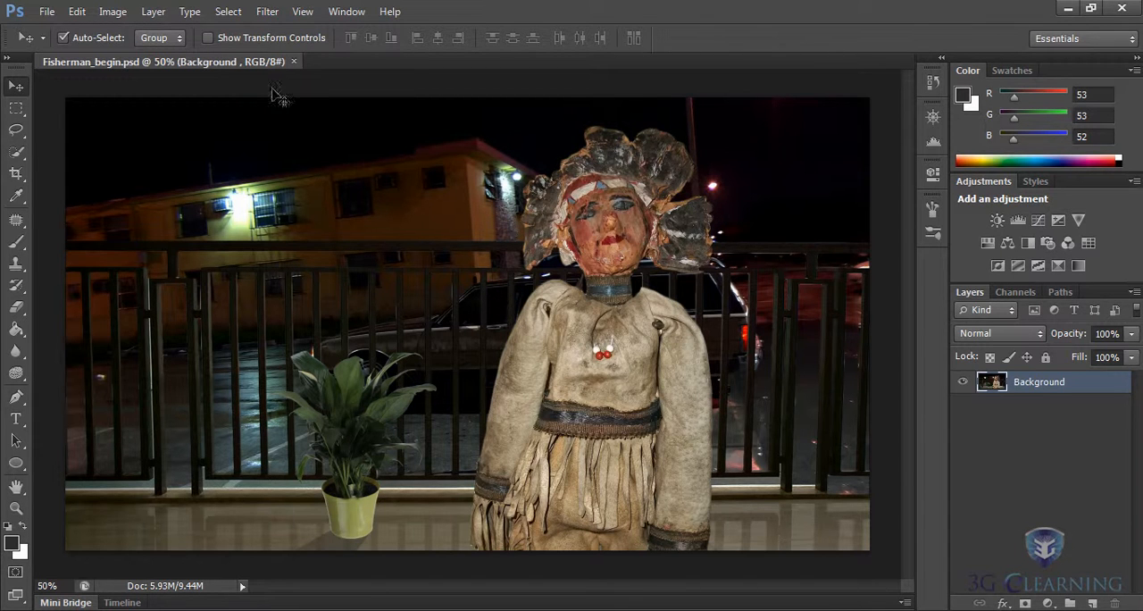
- Load the saved Fisherman channel as a new selection around the figure
click(228, 10)
click(259, 307)
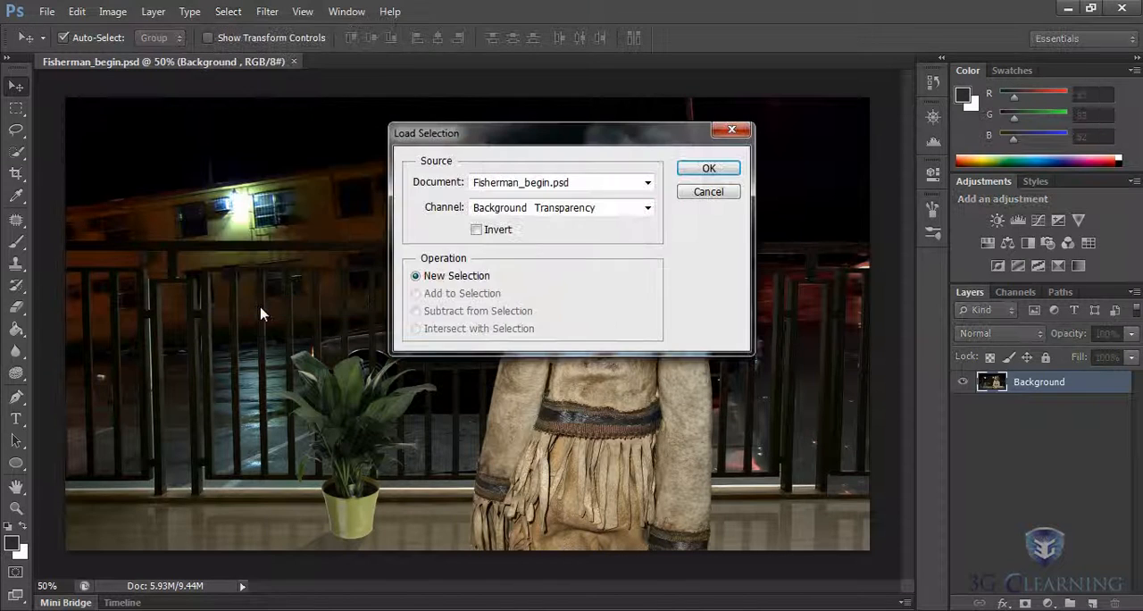
click(649, 208)
click(535, 254)
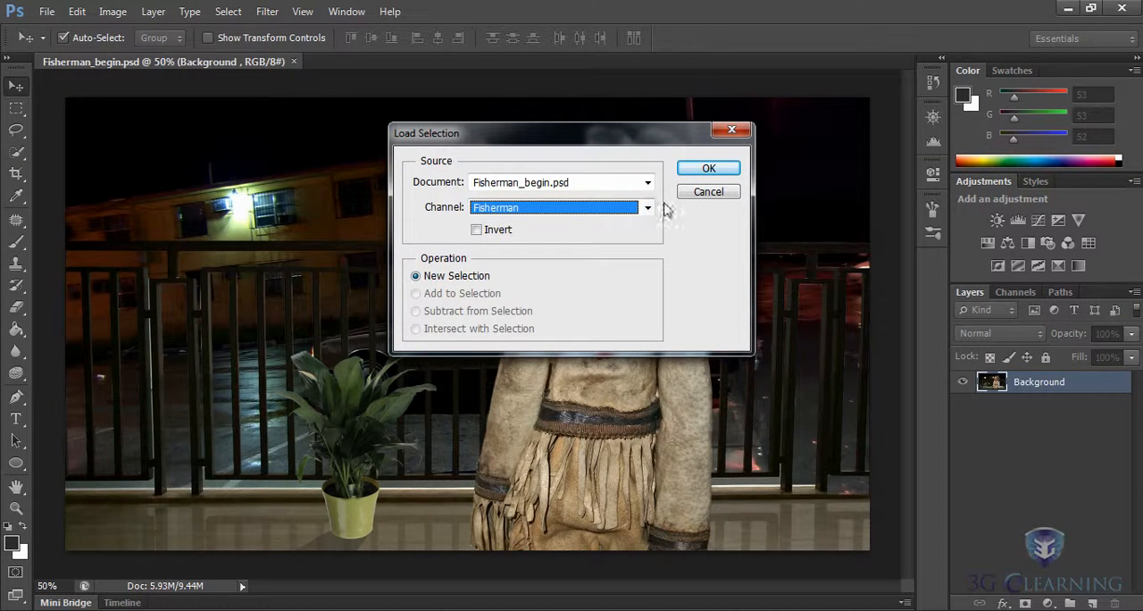
click(706, 170)
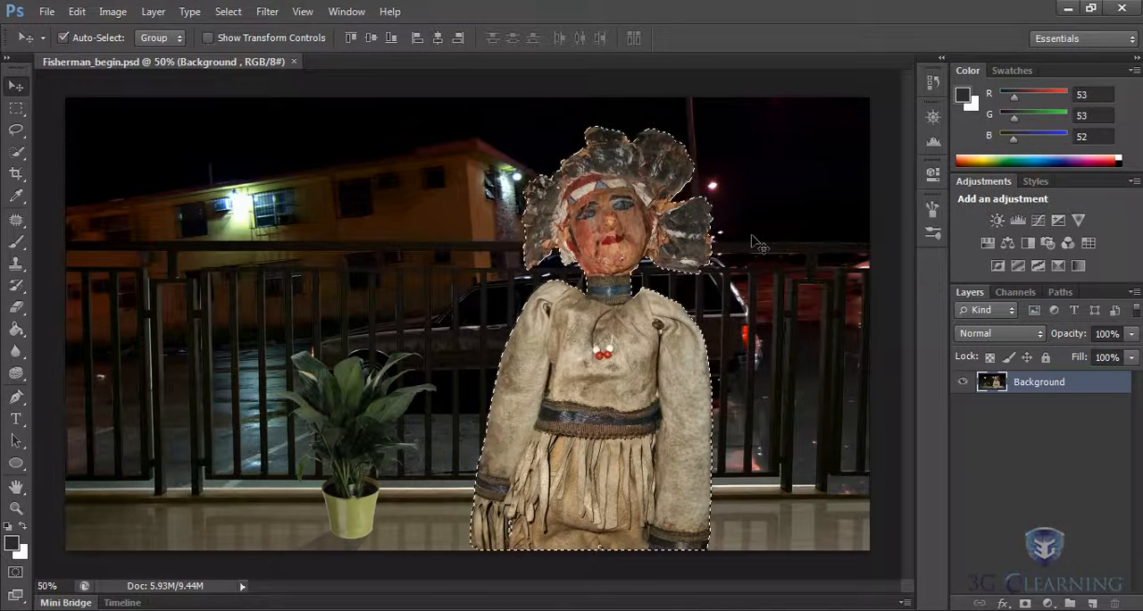
click(113, 12)
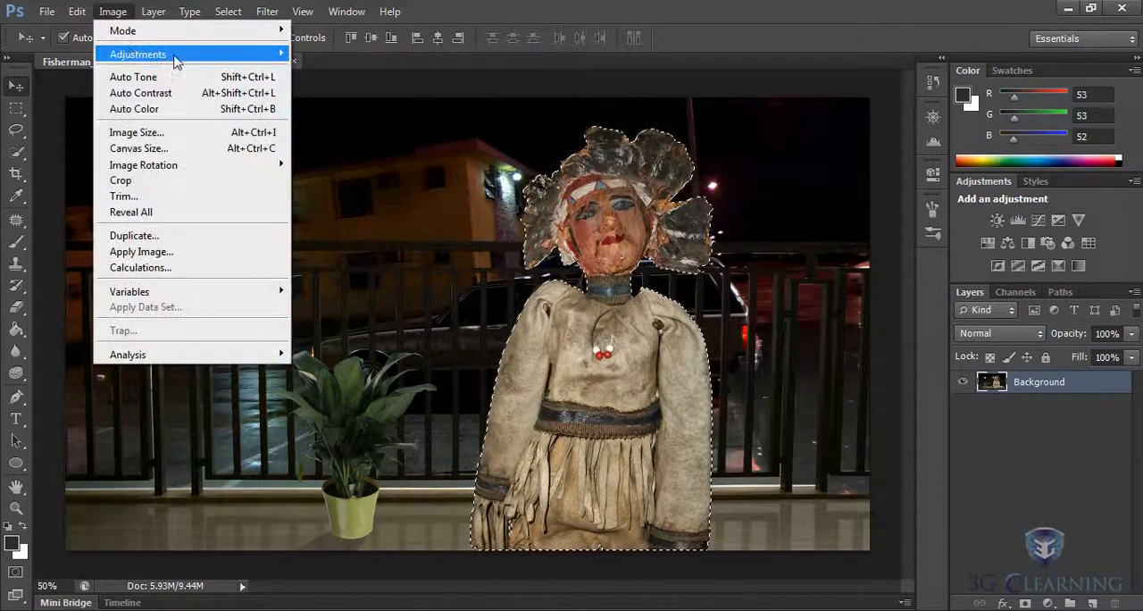
mouse_move(229, 57)
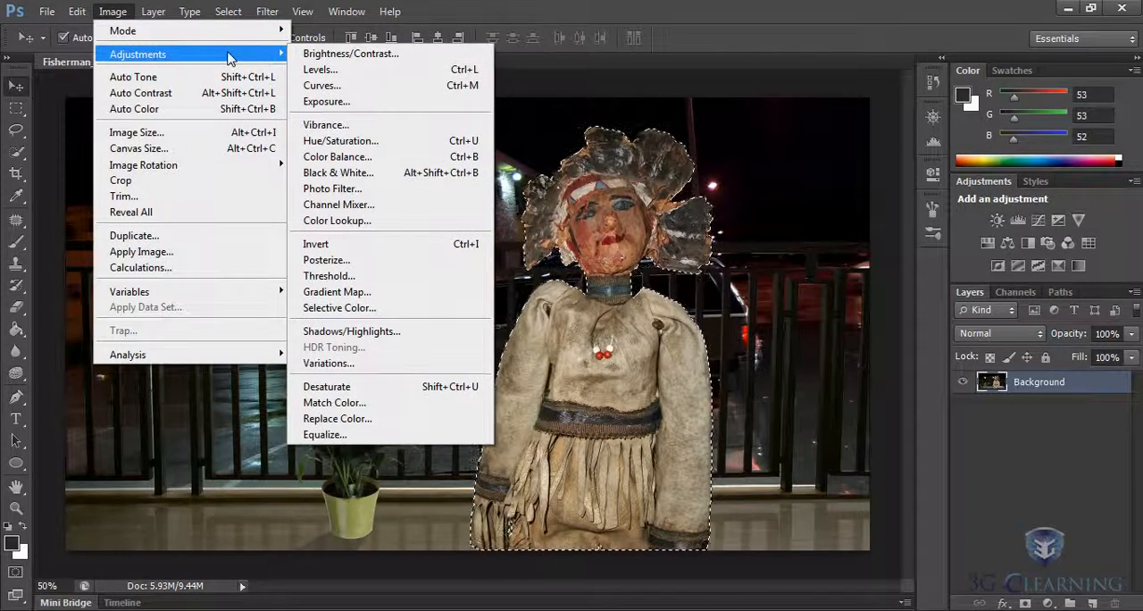
click(747, 65)
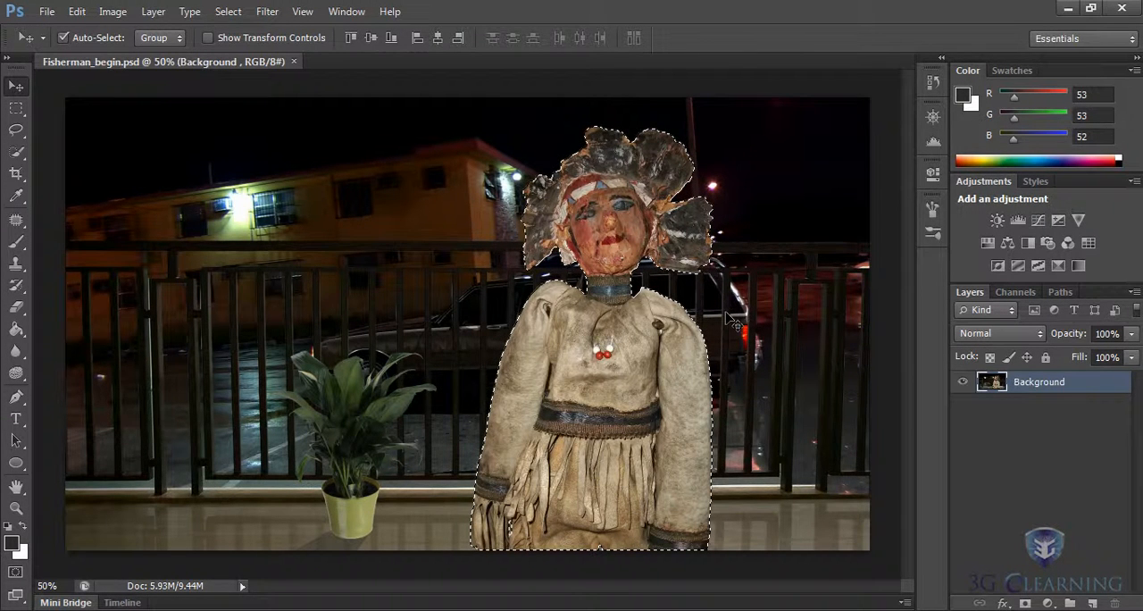
- Add a Levels adjustment layer limited to the selected figure and set its white input level to 219
click(1018, 221)
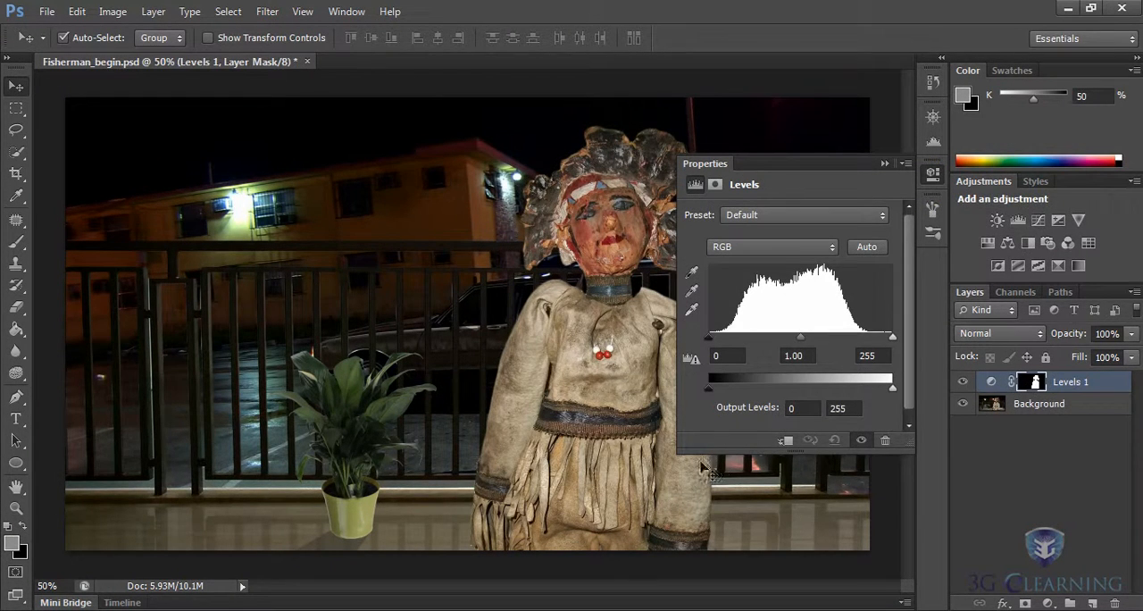
drag(681, 453, 773, 497)
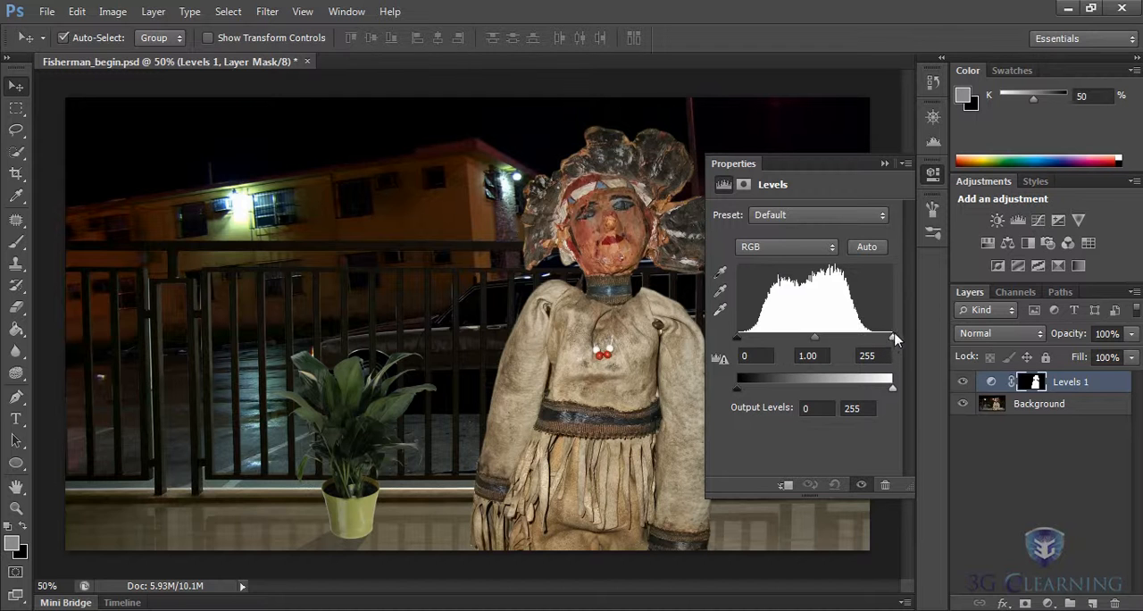
drag(893, 342, 871, 344)
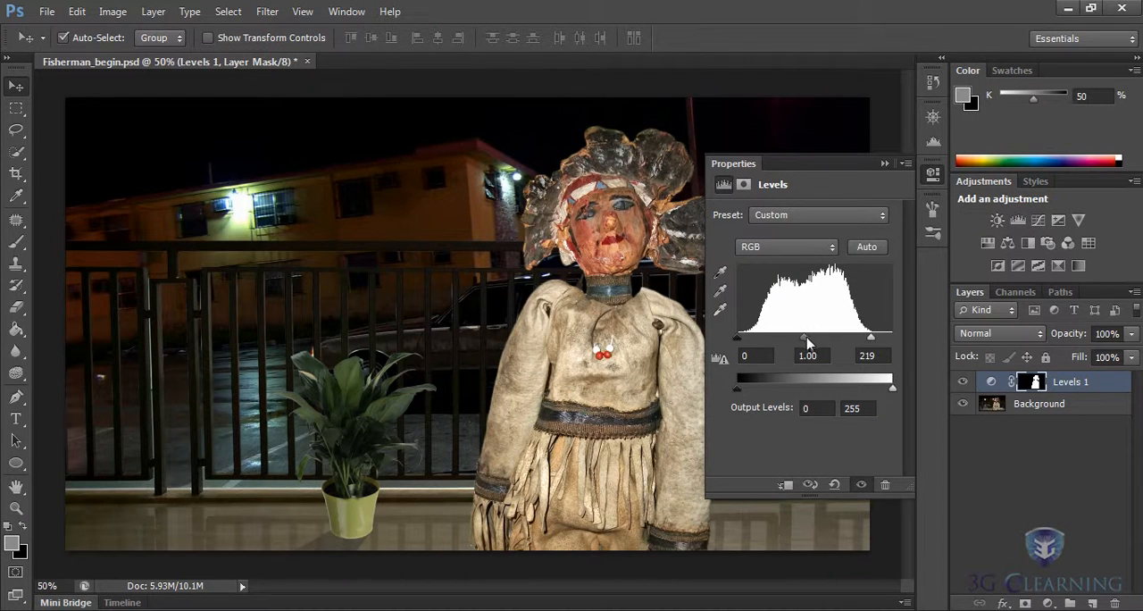
mouse_move(802, 342)
mouse_down()
mouse_move(778, 342)
mouse_move(803, 342)
mouse_up()
- Set the black input level of the figure's Levels adjustment to 23
scroll(656, 353, up, 1)
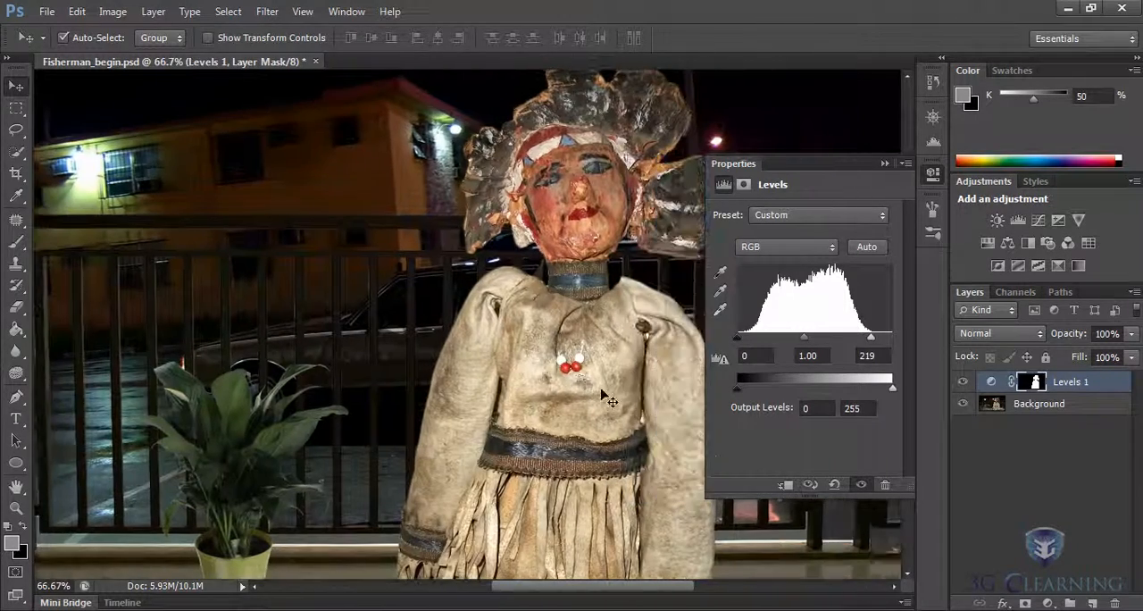
scroll(659, 404, up, 1)
scroll(714, 397, right, 2)
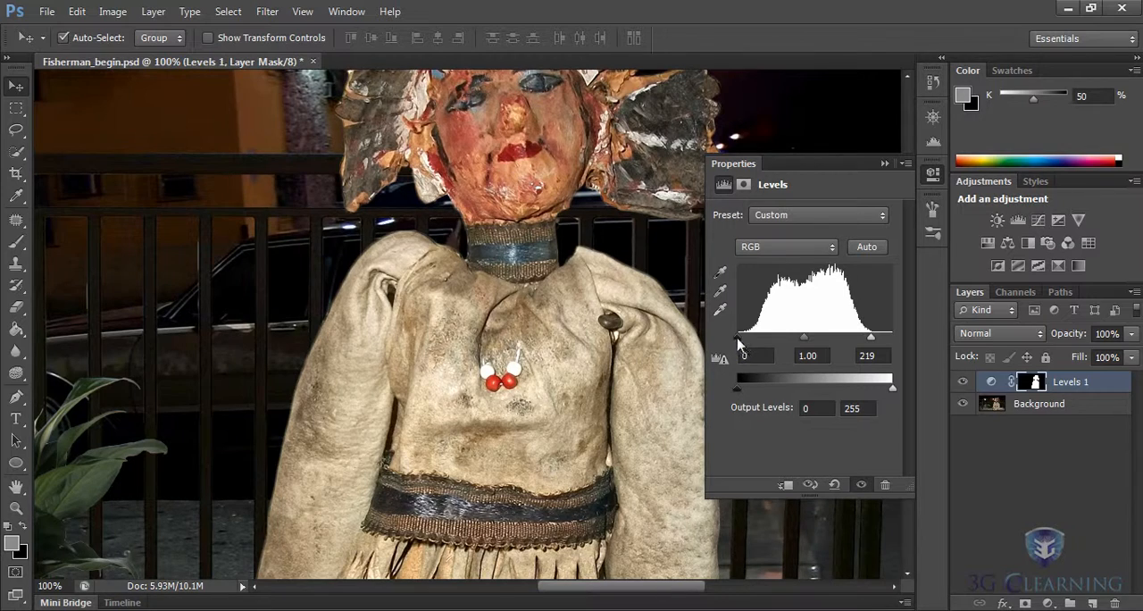
drag(739, 340, 762, 341)
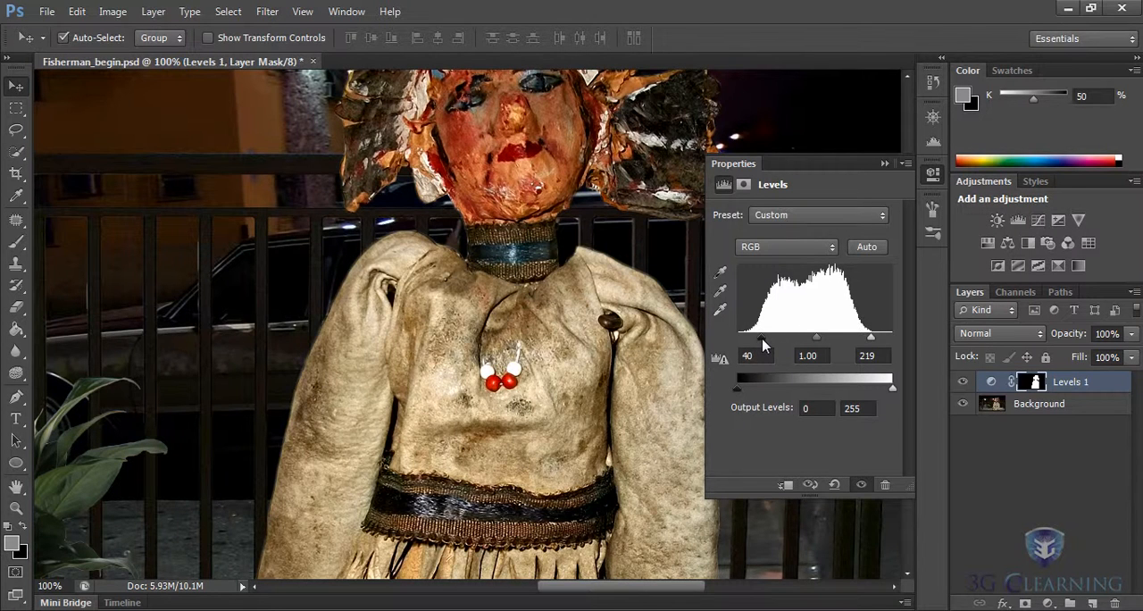
key(ctrl+0)
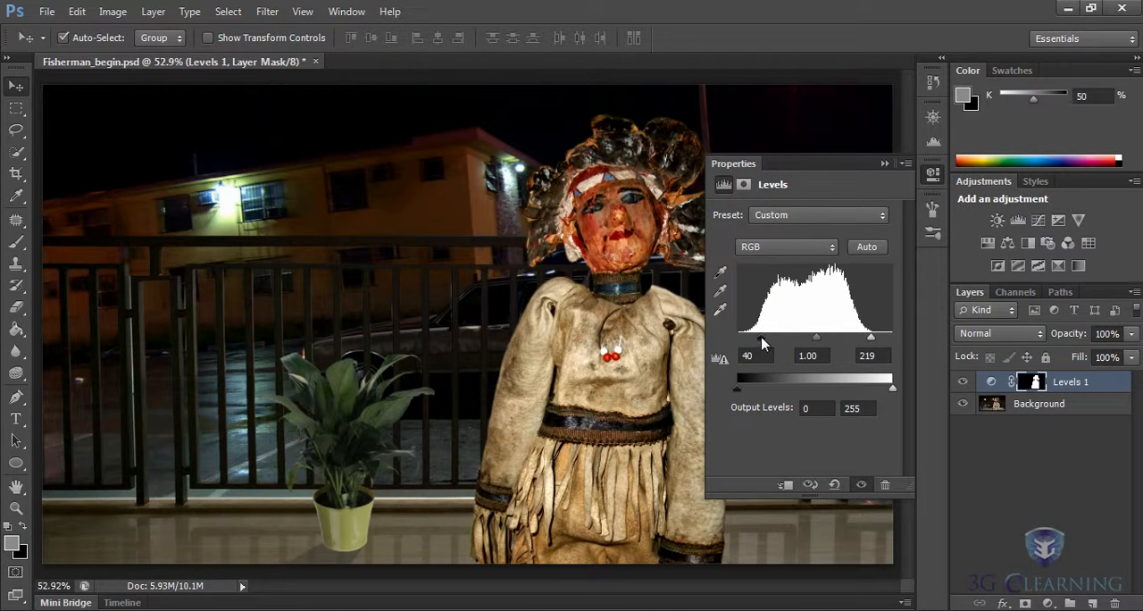
drag(761, 340, 749, 342)
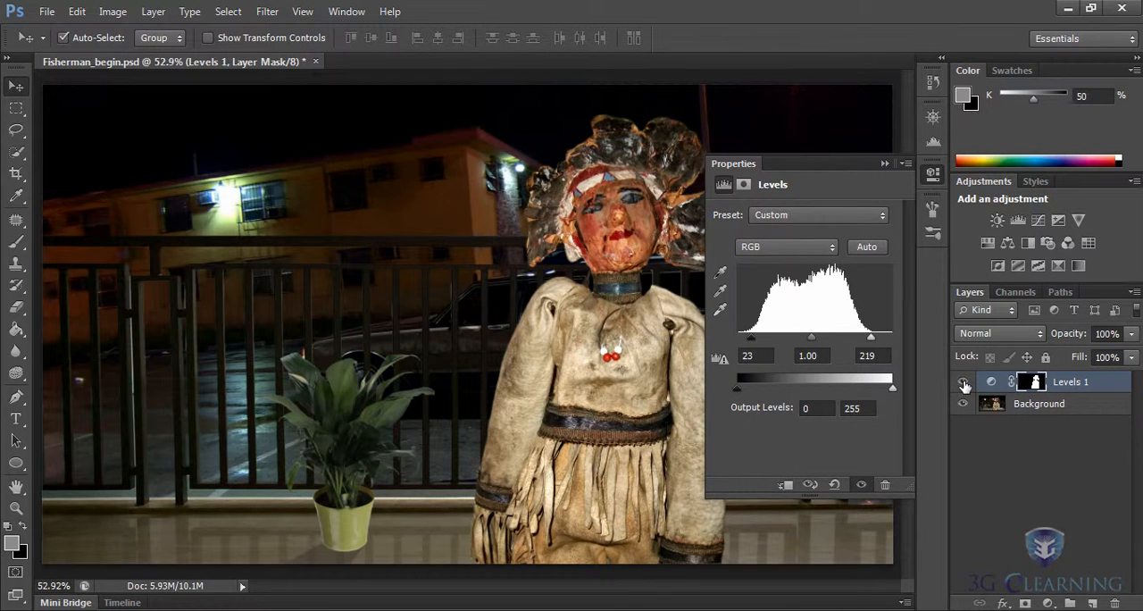
- Compare the figure with and without the Levels adjustment by toggling that layer's visibility
click(963, 383)
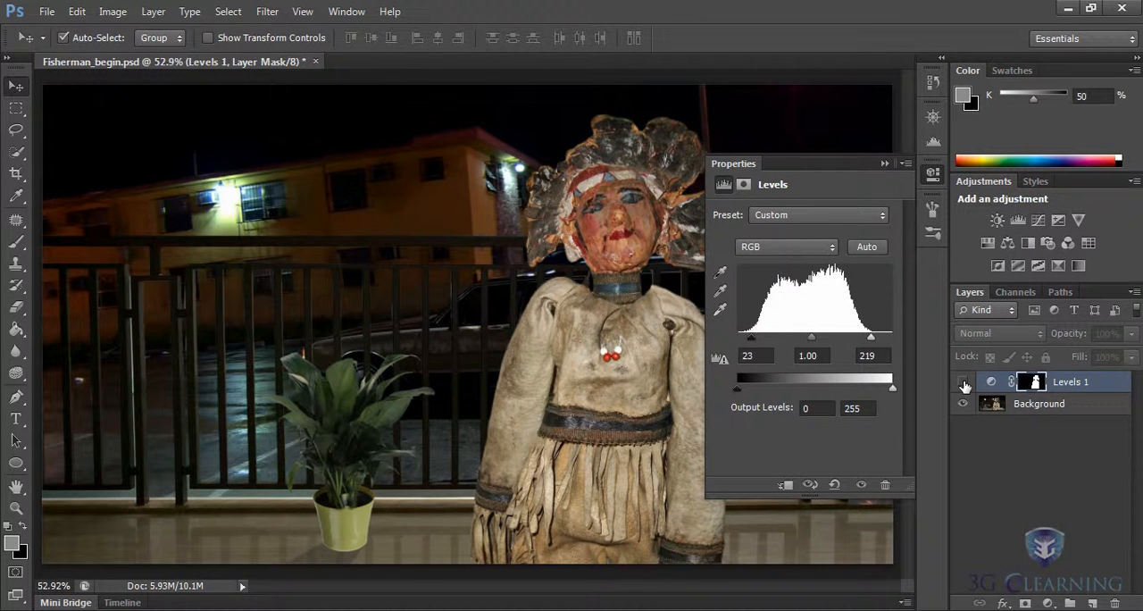
click(963, 383)
click(963, 383)
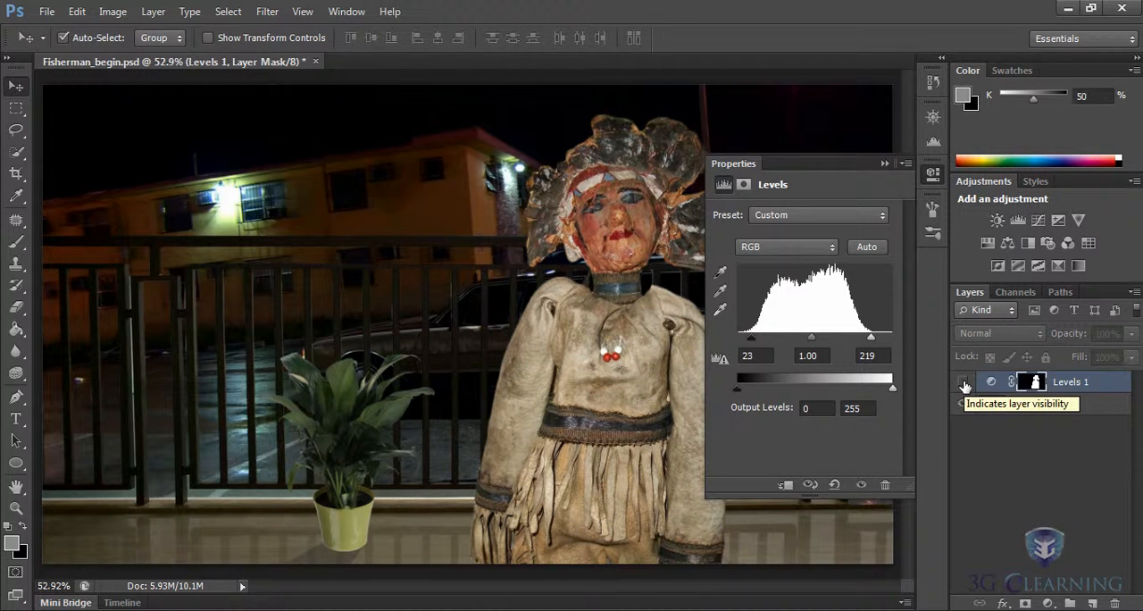
click(964, 383)
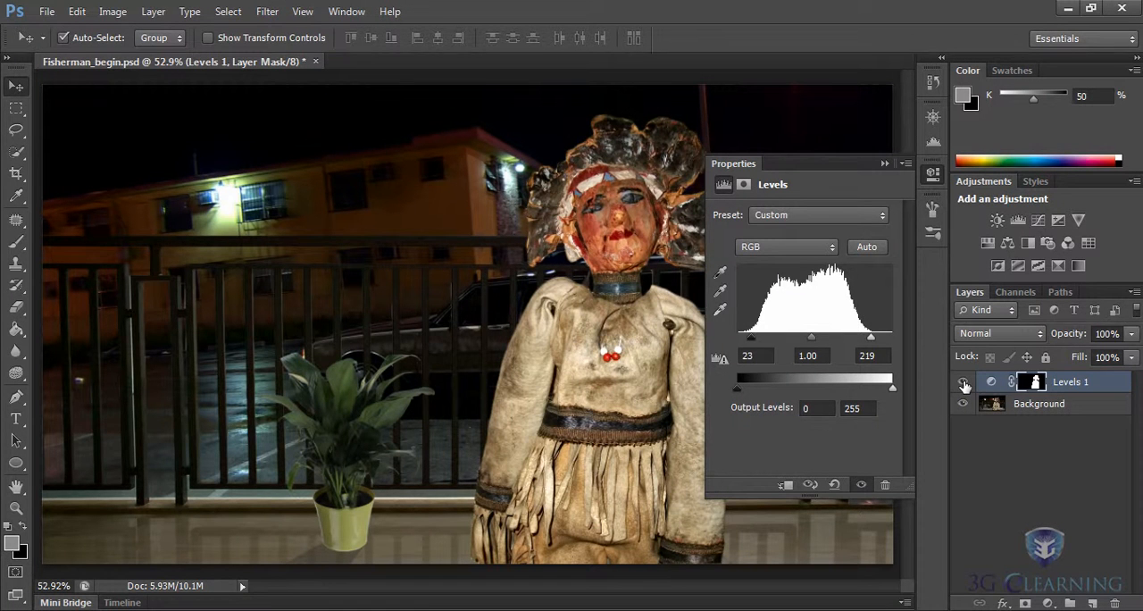
- Try an unmasked Vibrance adjustment layer on the whole image with vibrance at -100 and +96, and delete the layer
click(1078, 221)
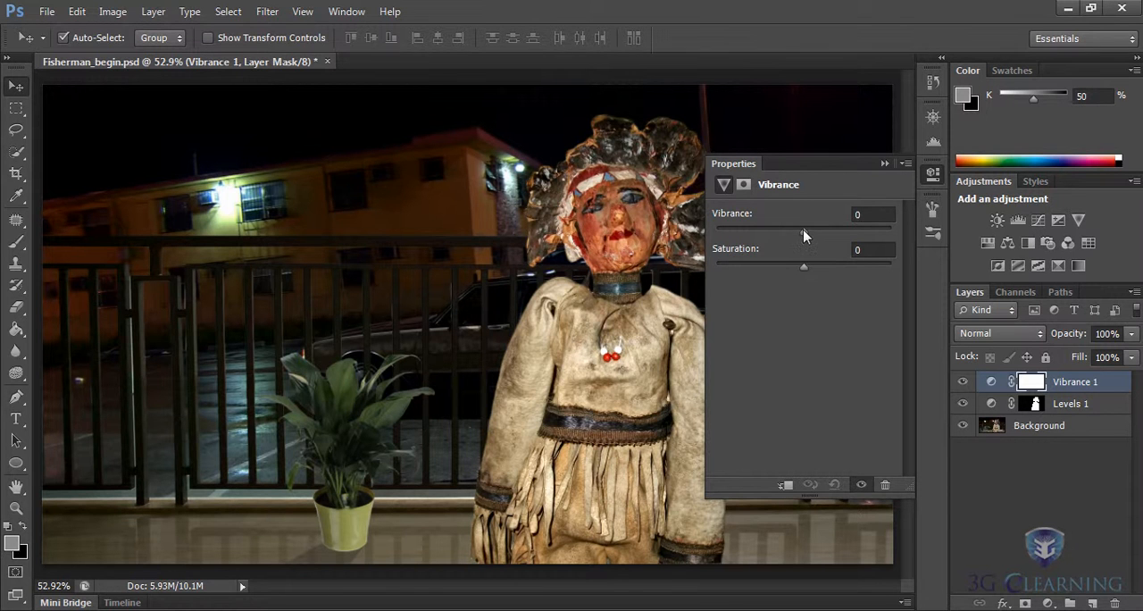
drag(803, 235, 837, 240)
drag(830, 231, 696, 246)
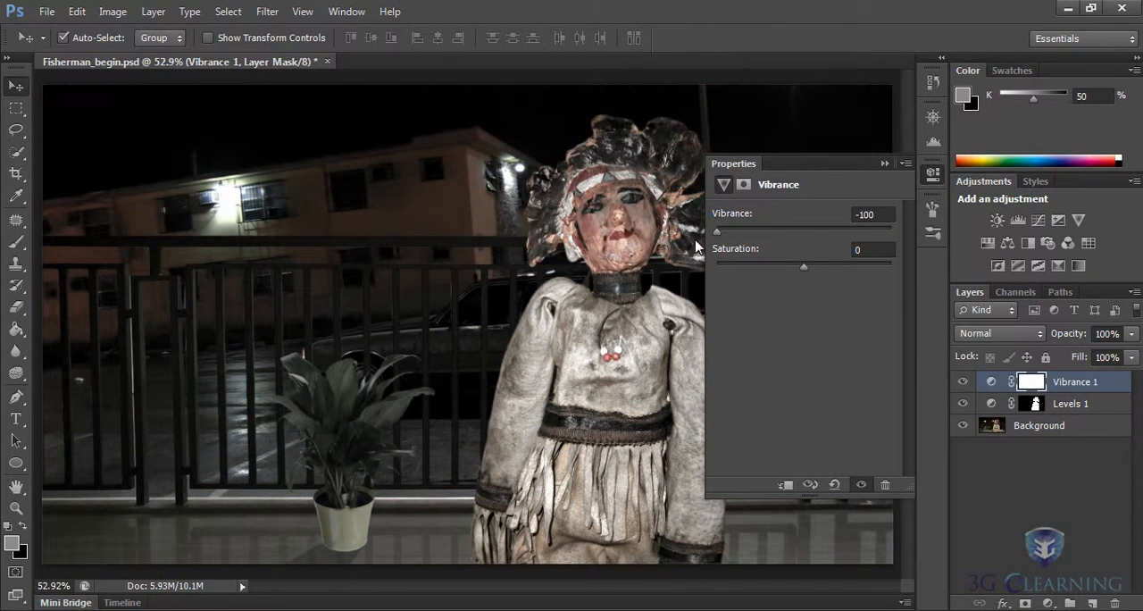
drag(697, 246, 888, 243)
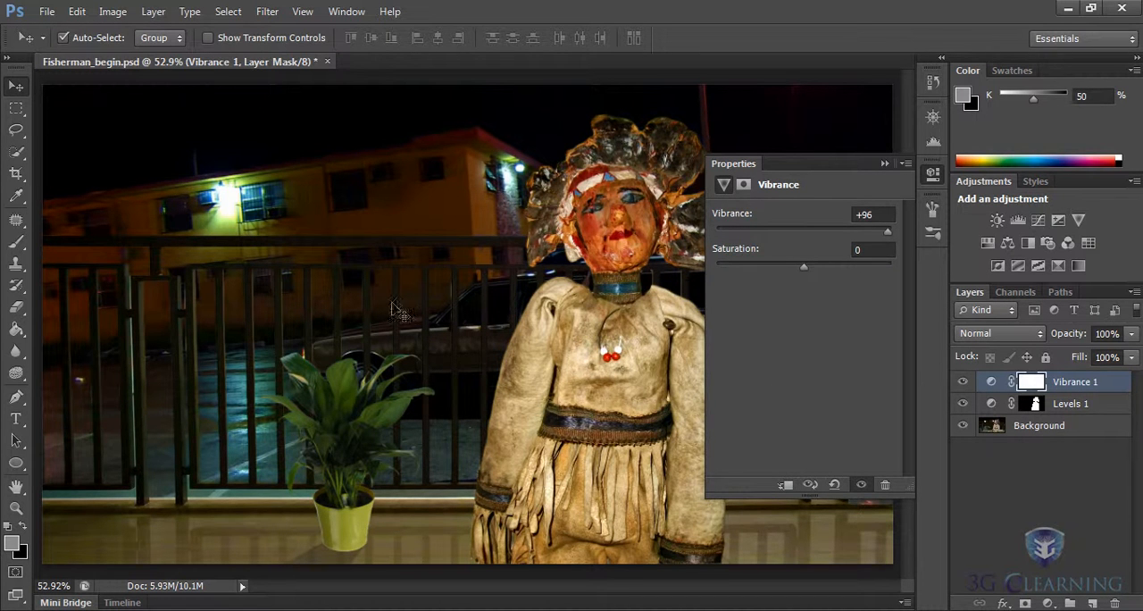
click(884, 163)
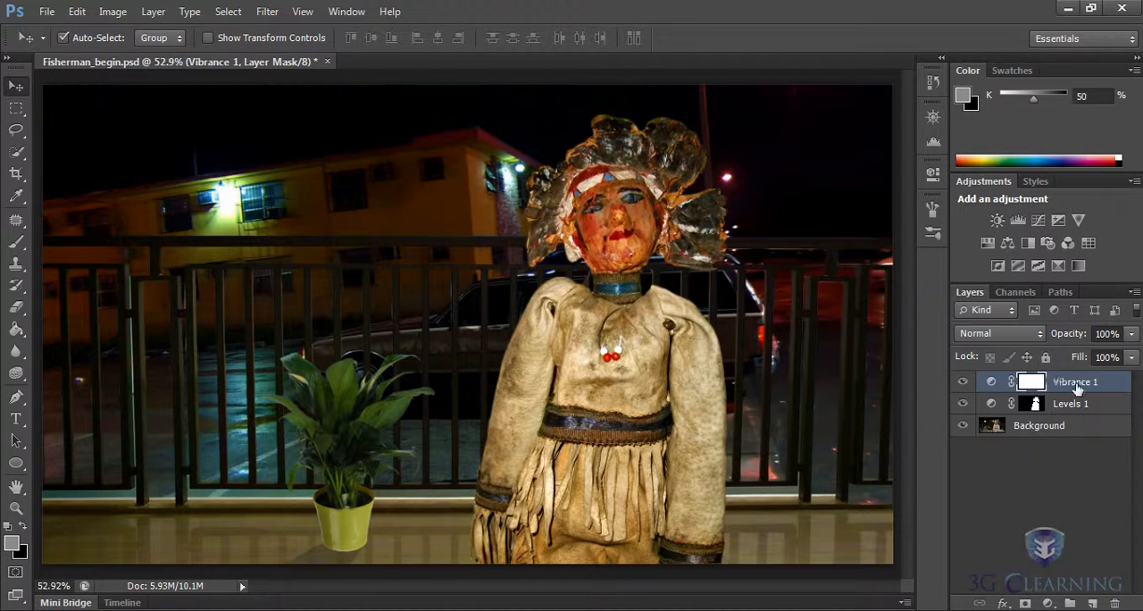
drag(1091, 387, 1116, 604)
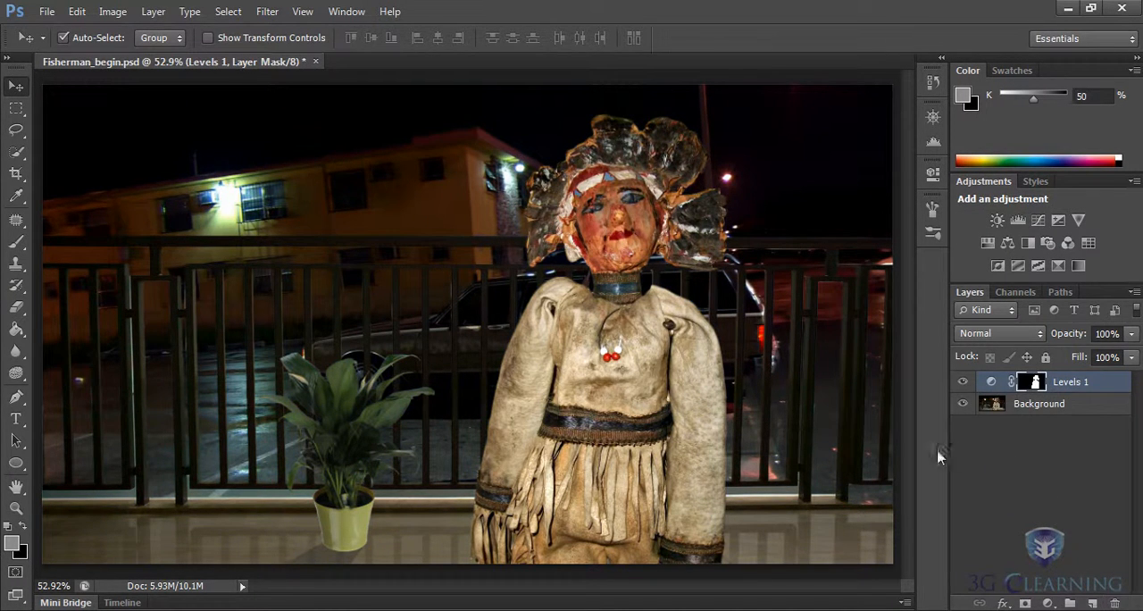
- Load the Fisherman channel as a new selection again
click(228, 12)
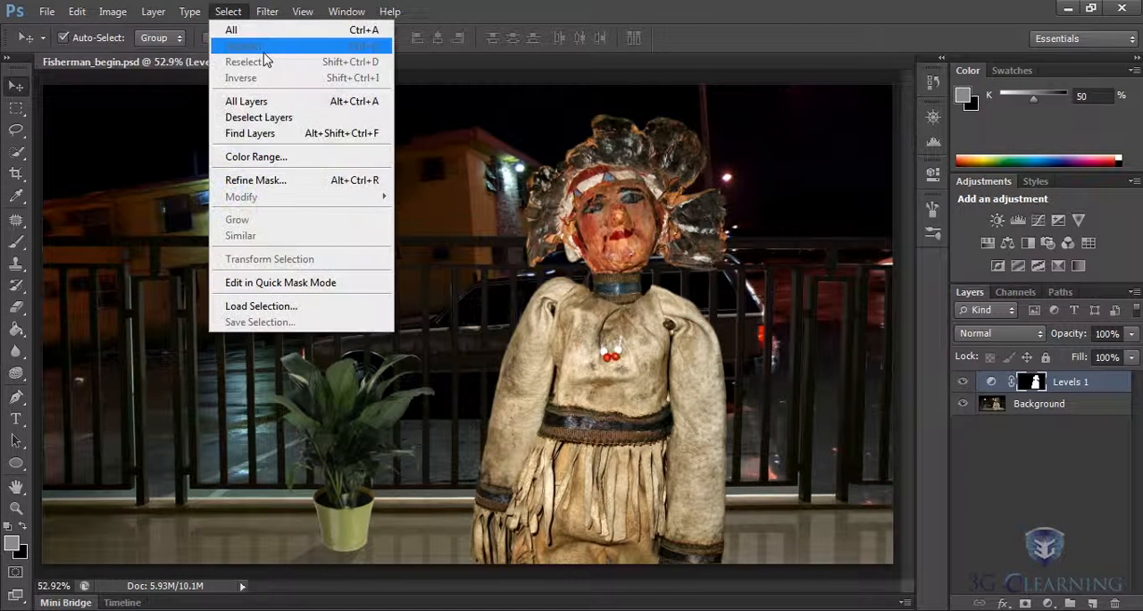
click(261, 306)
click(649, 208)
click(546, 261)
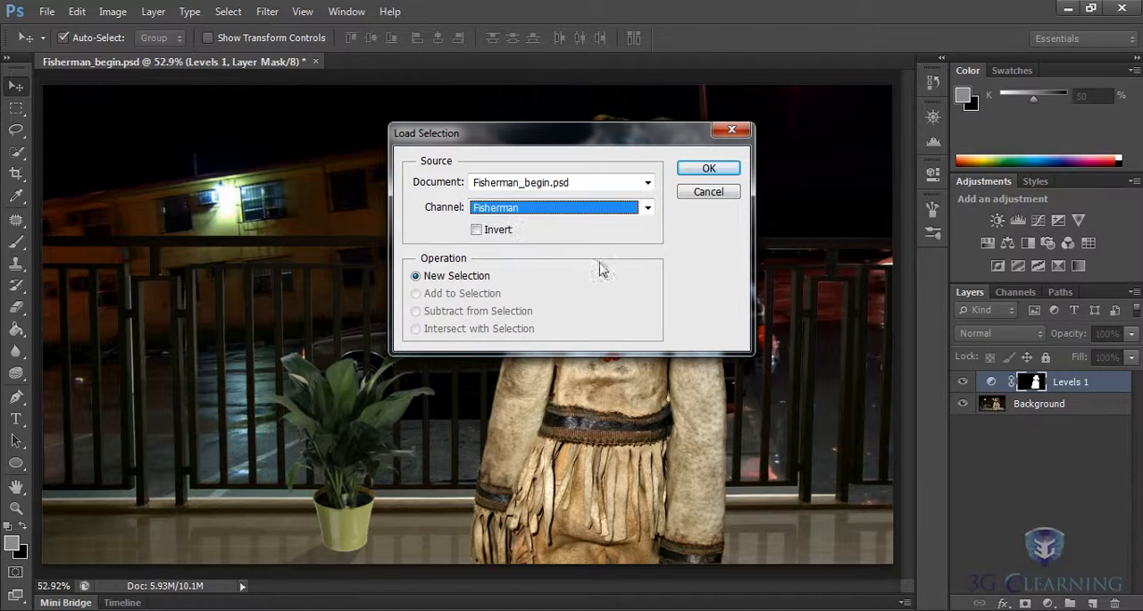
click(709, 169)
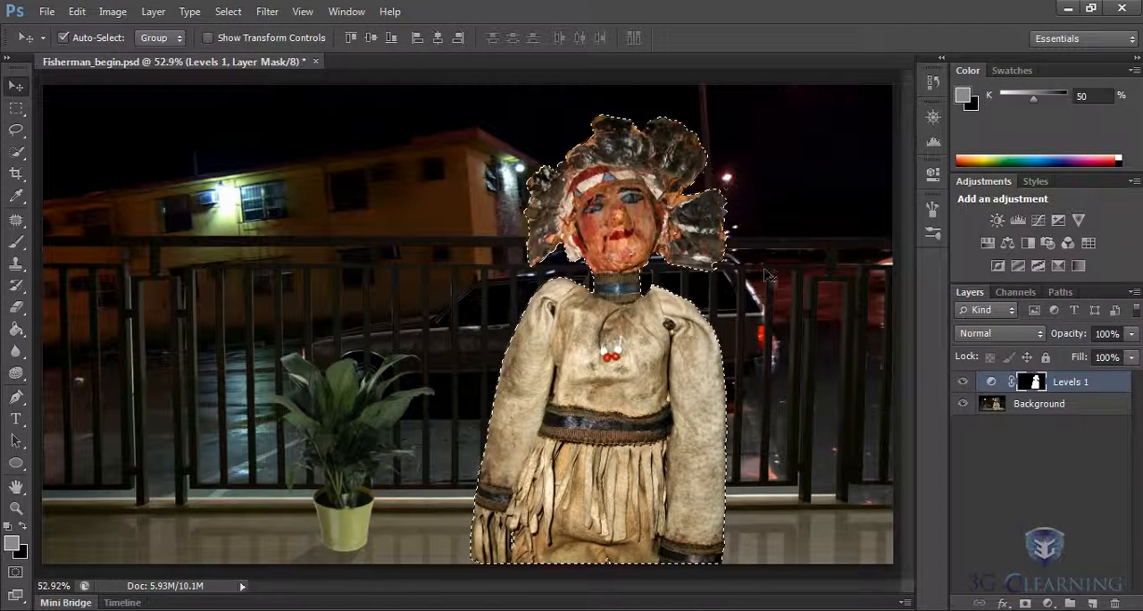
- Add a Vibrance adjustment layer masked to the figure and strongly raise its vibrance
click(1079, 219)
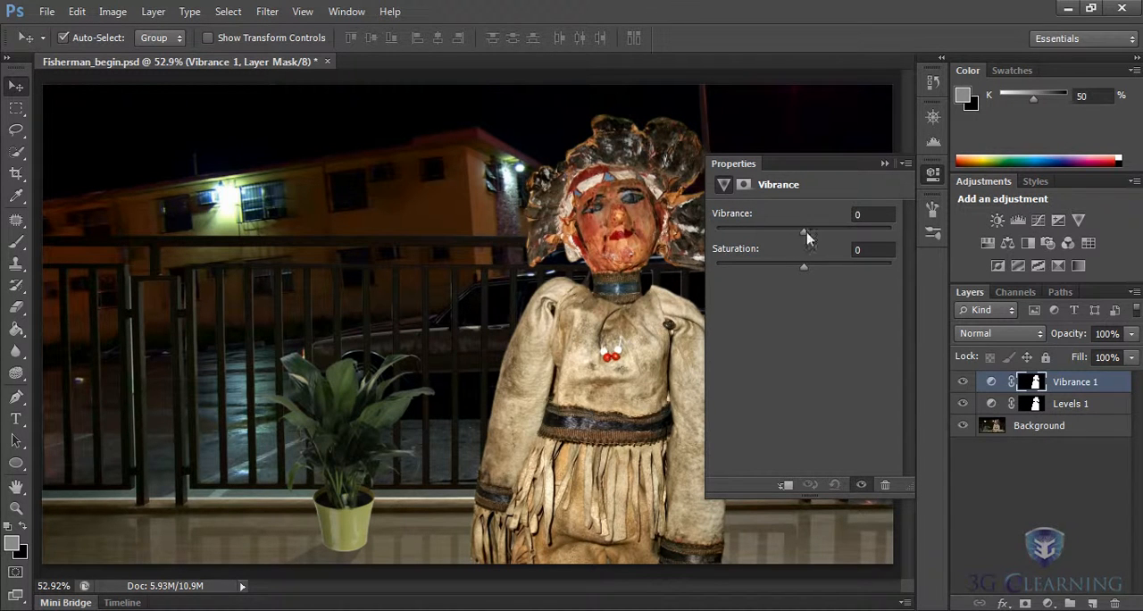
drag(806, 231, 866, 239)
click(932, 175)
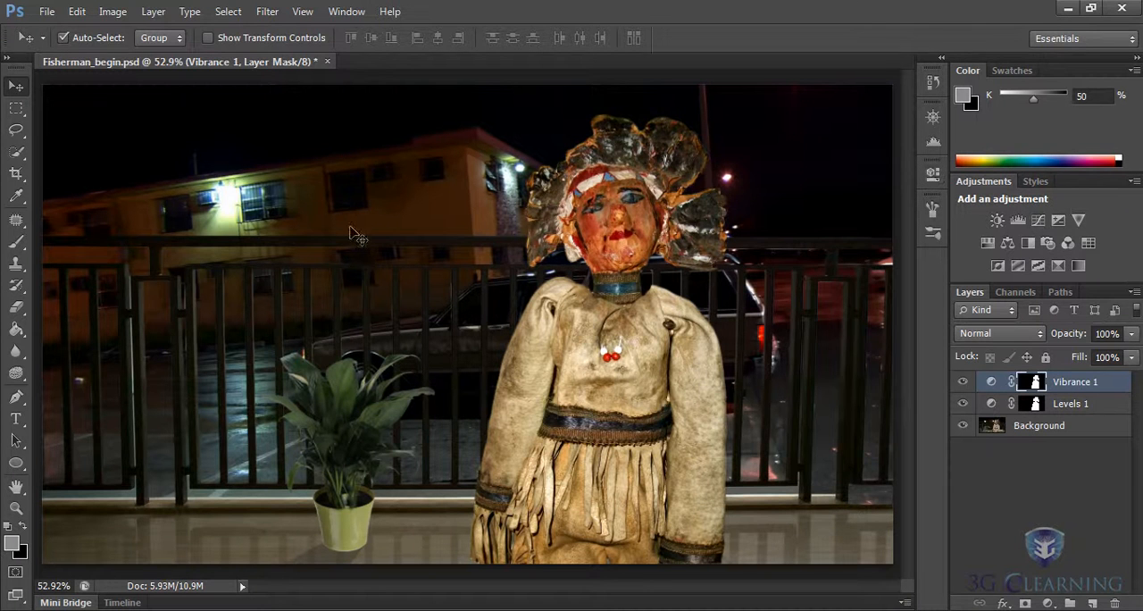
- Load the Fisherman channel as a selection and invert it to select the background around the figure
click(225, 12)
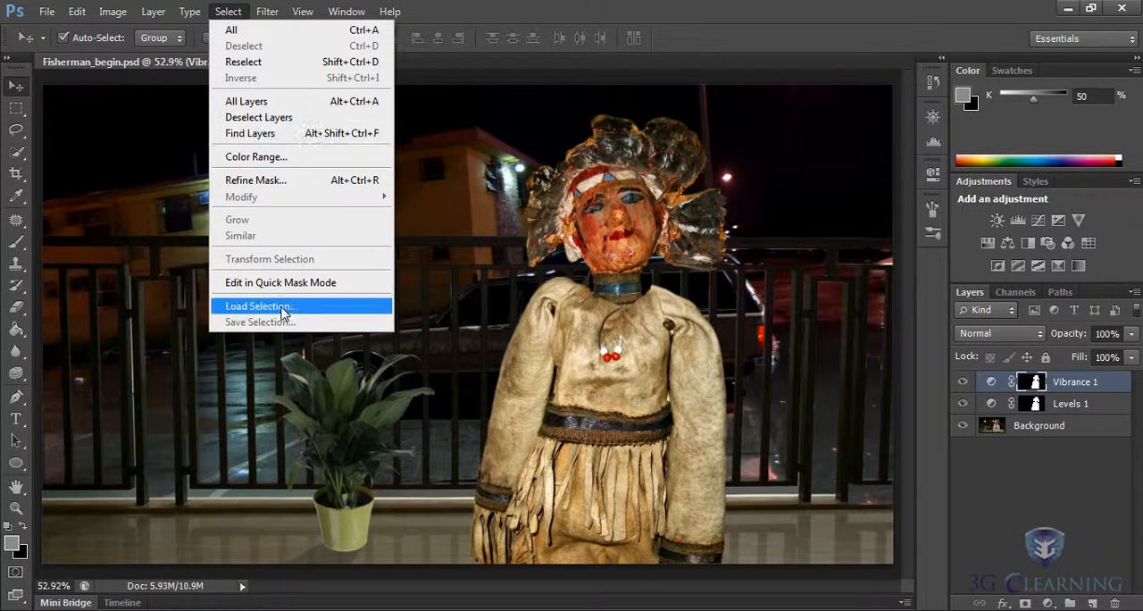
click(260, 305)
click(649, 209)
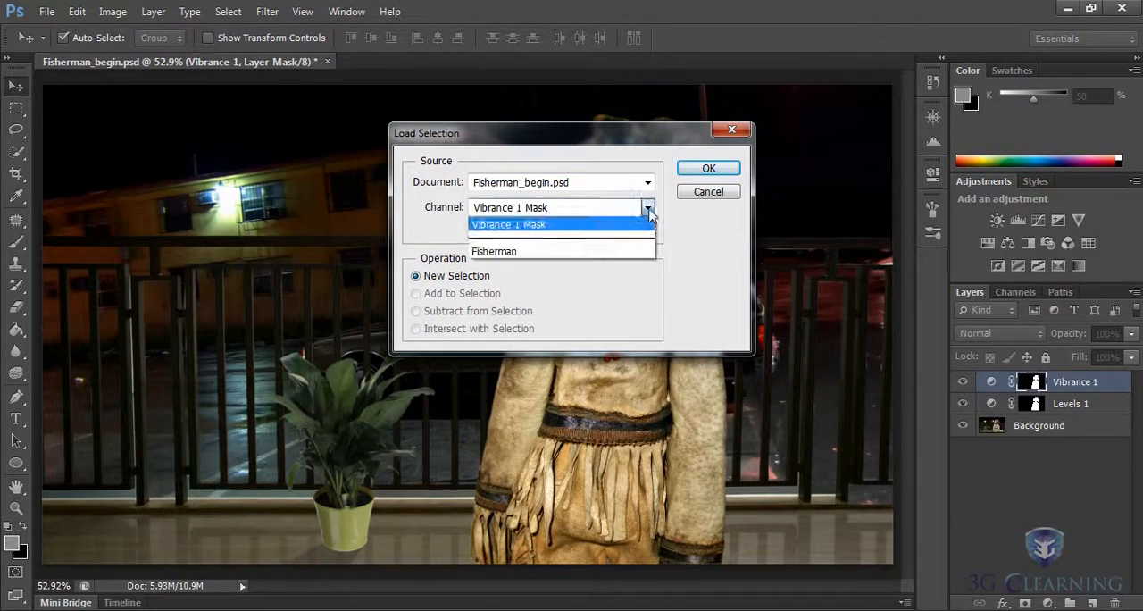
click(560, 252)
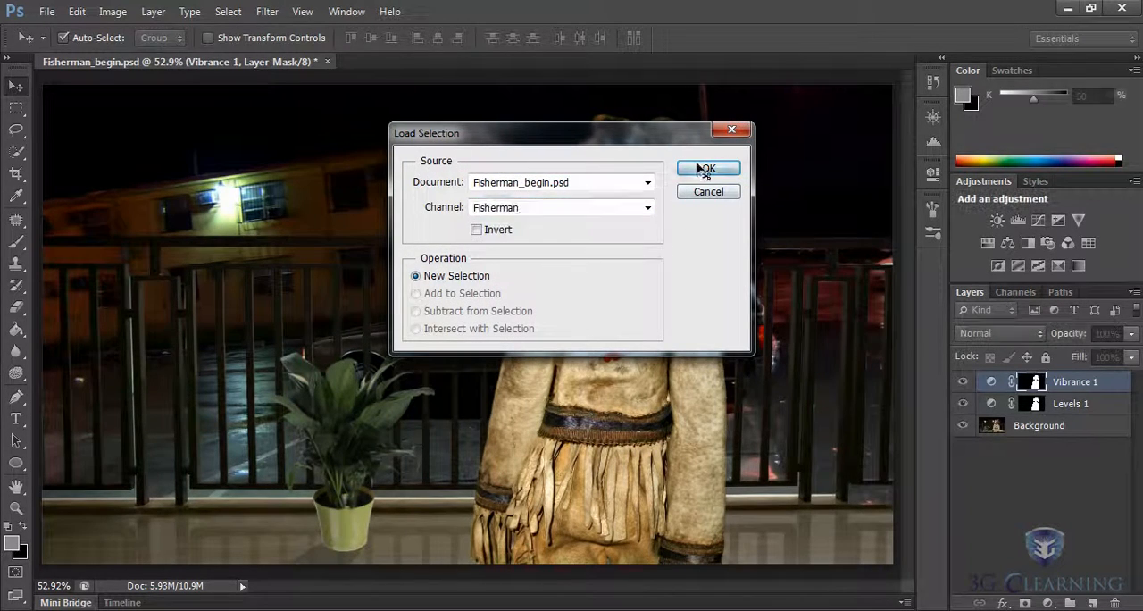
click(710, 168)
click(228, 11)
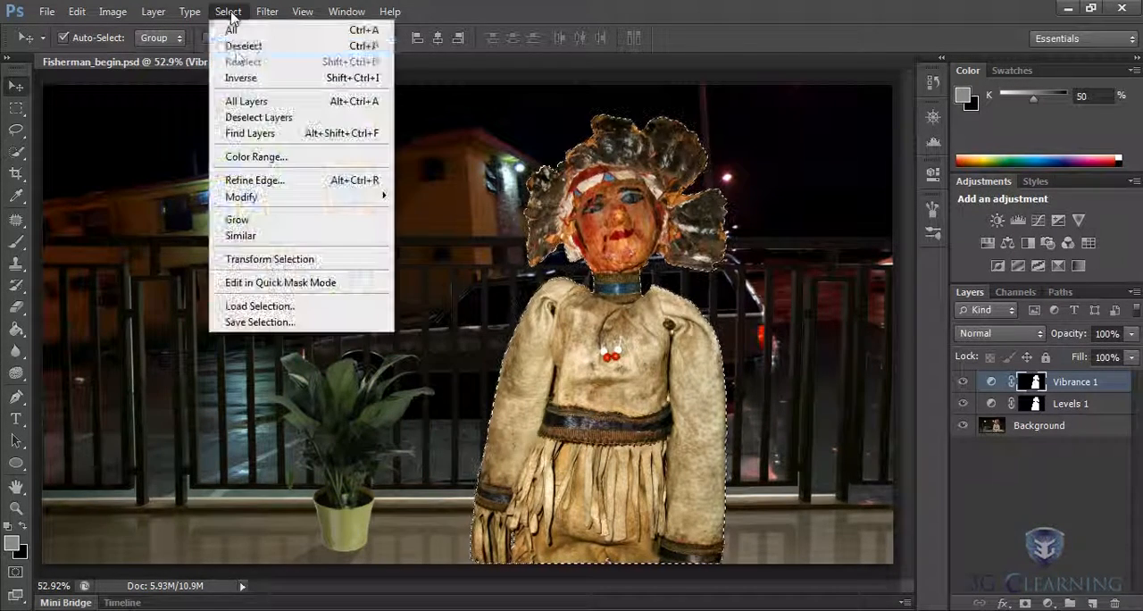
click(240, 79)
- Create a new layer named "white" above the adjustment layers
click(152, 12)
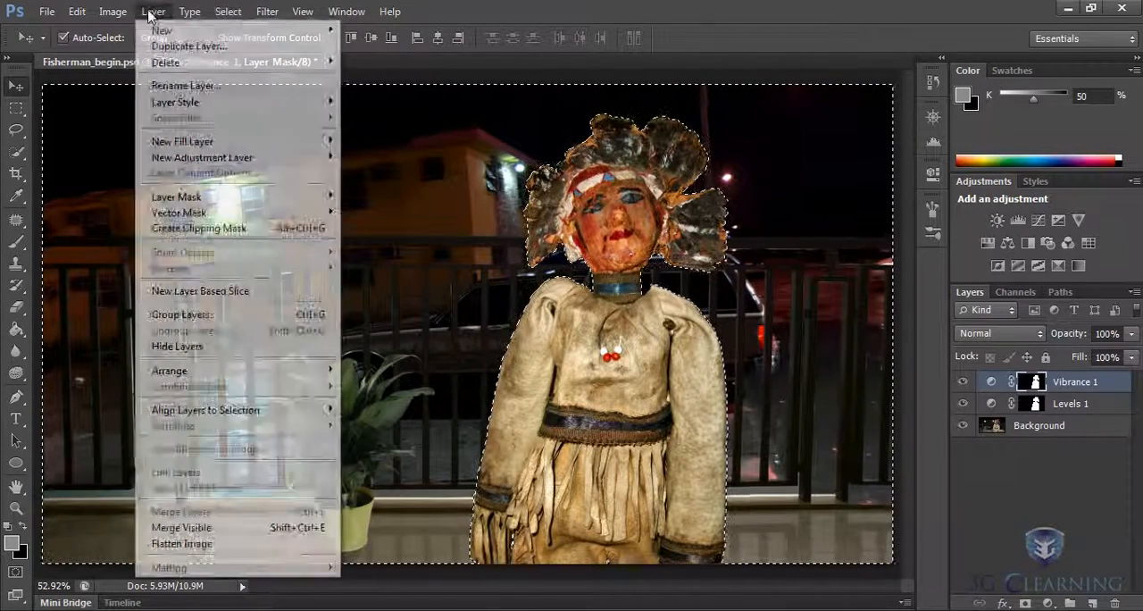
mouse_move(306, 31)
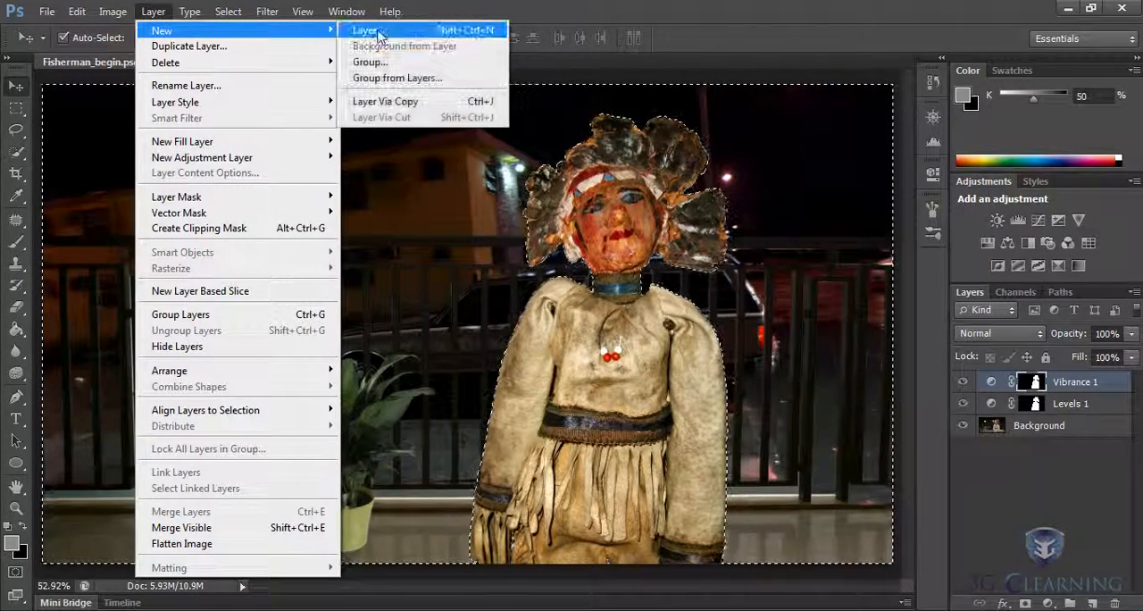
click(379, 34)
text(wh)
key(Return)
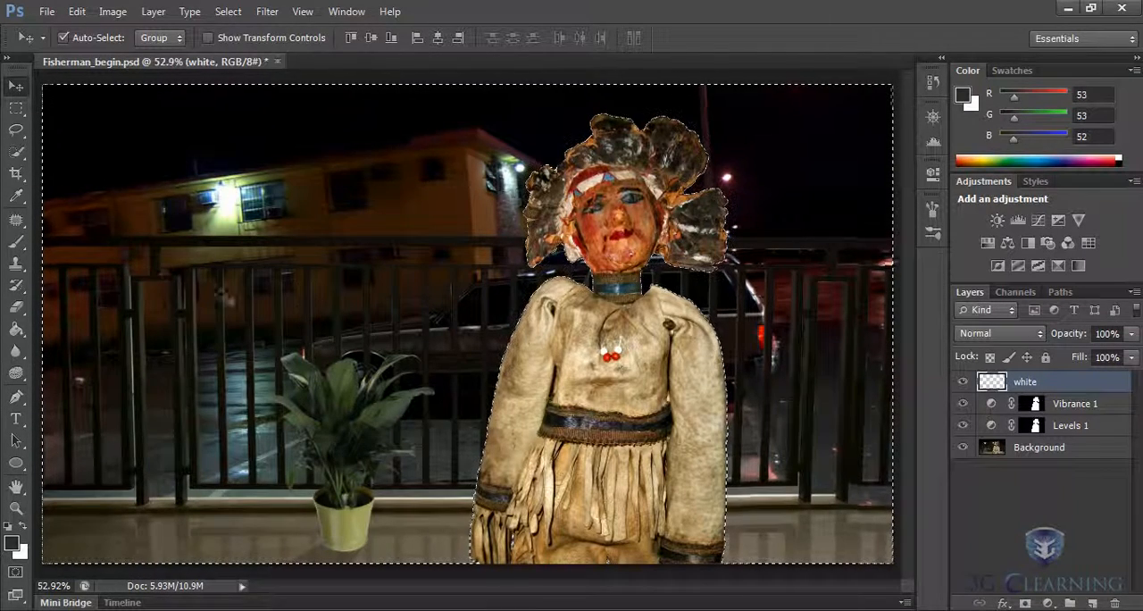
- Fill the selected background area on the white layer with white at 100% opacity, and clear the selection
click(77, 11)
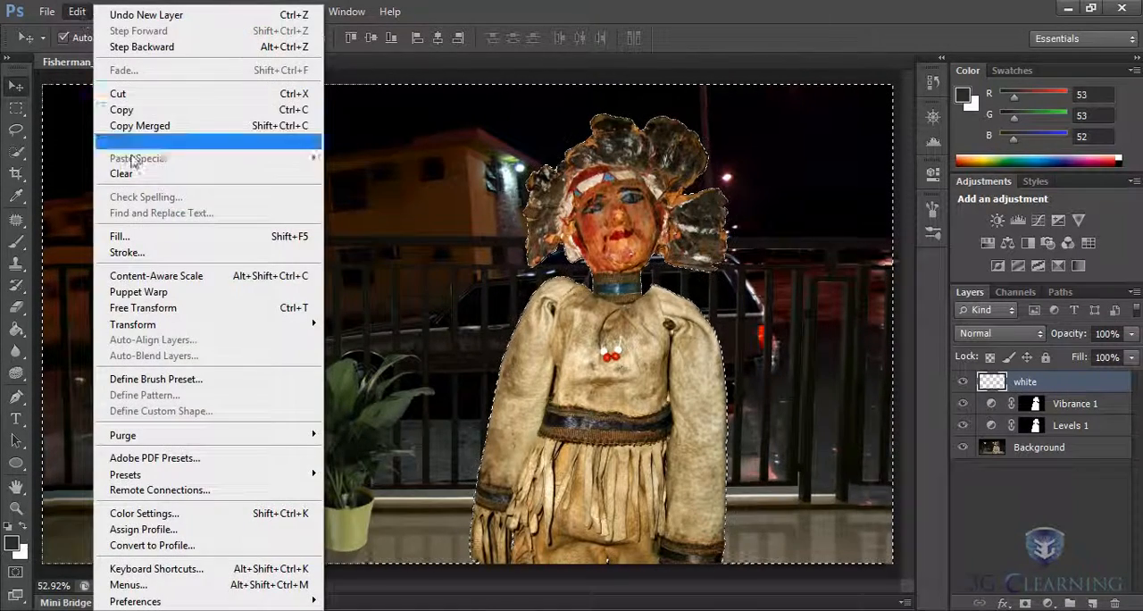
click(131, 238)
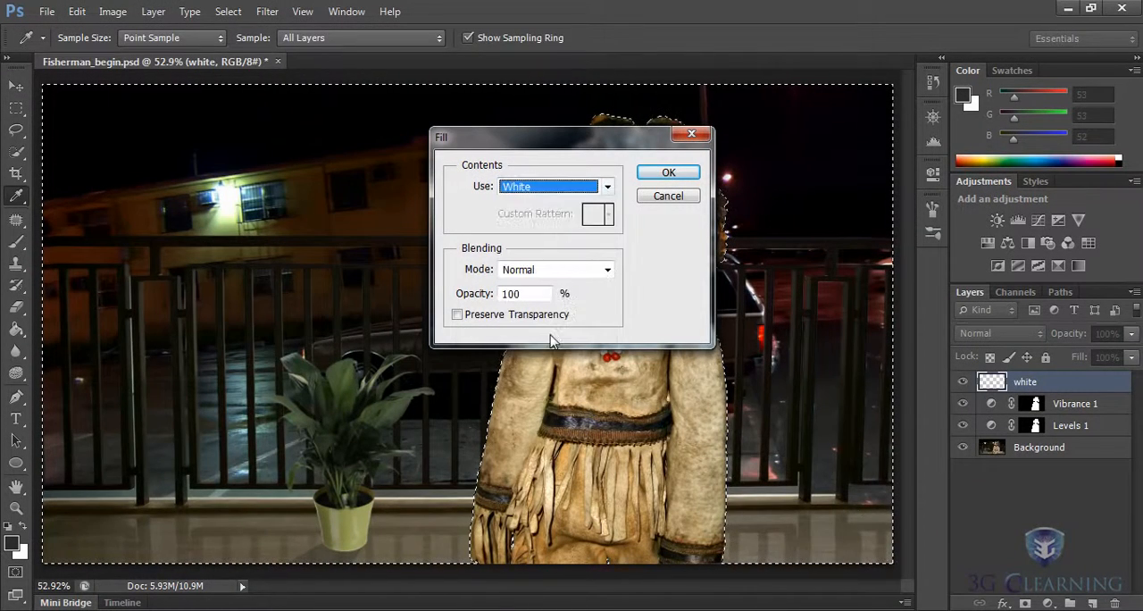
click(668, 174)
key(v)
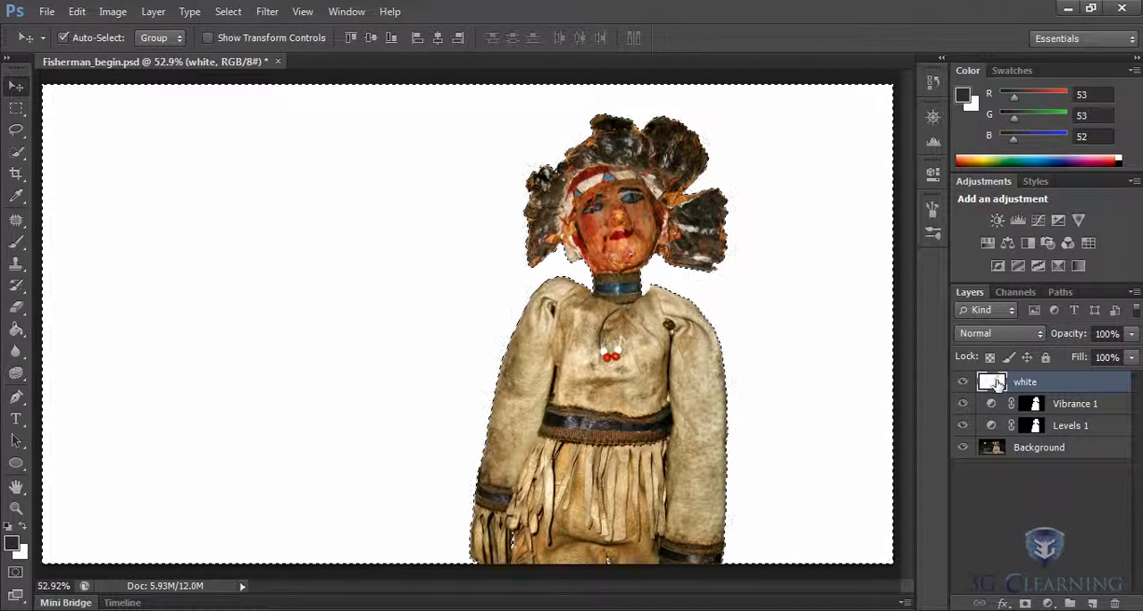
click(227, 10)
click(243, 47)
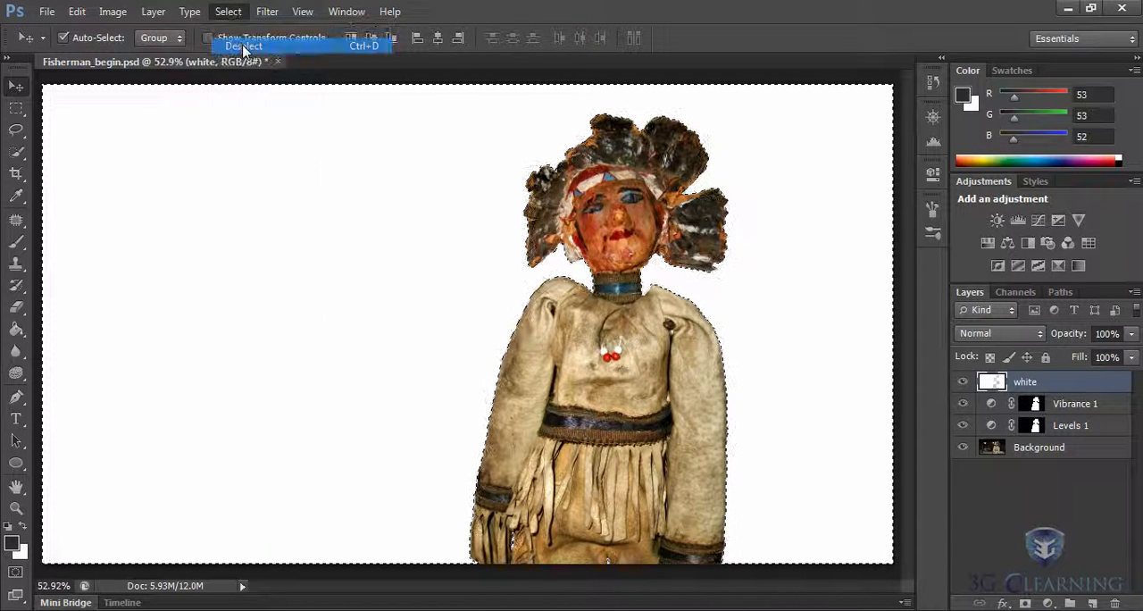
- Lower the opacity of the white layer to about 33% so the background scene shows through
click(1131, 334)
drag(1135, 357, 1087, 357)
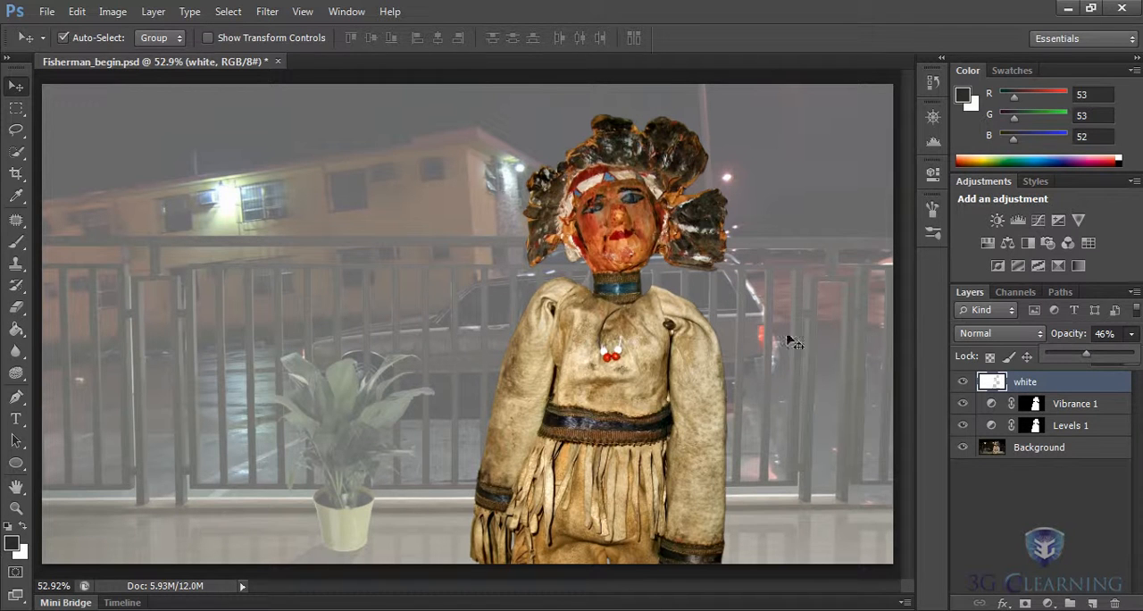
click(778, 400)
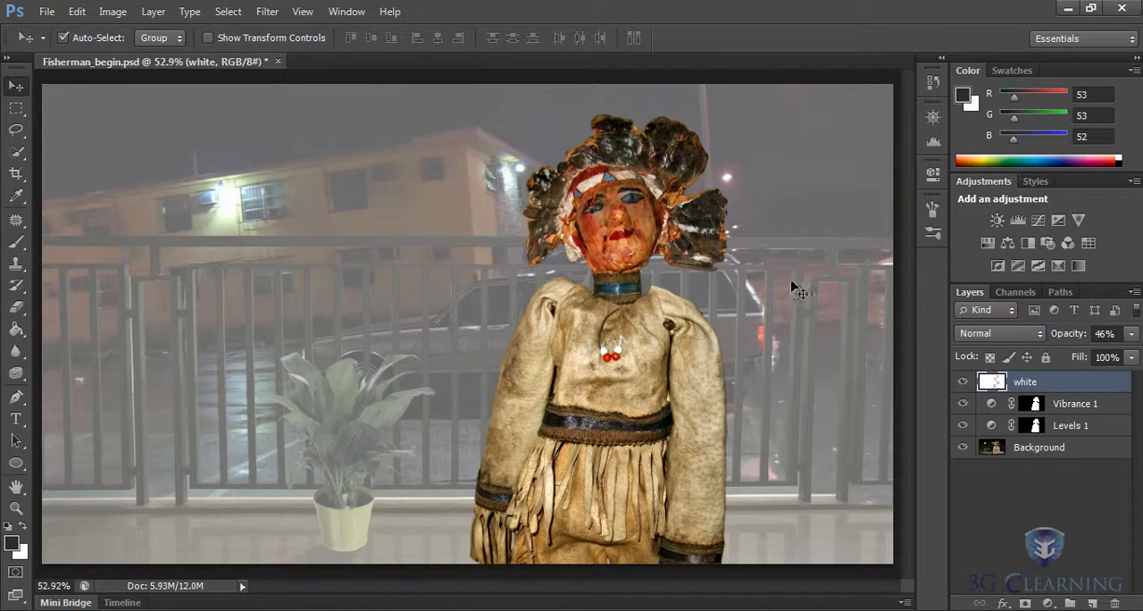
click(1132, 333)
mouse_move(1093, 357)
mouse_down()
mouse_move(1062, 357)
mouse_move(1114, 359)
mouse_move(1079, 358)
mouse_up()
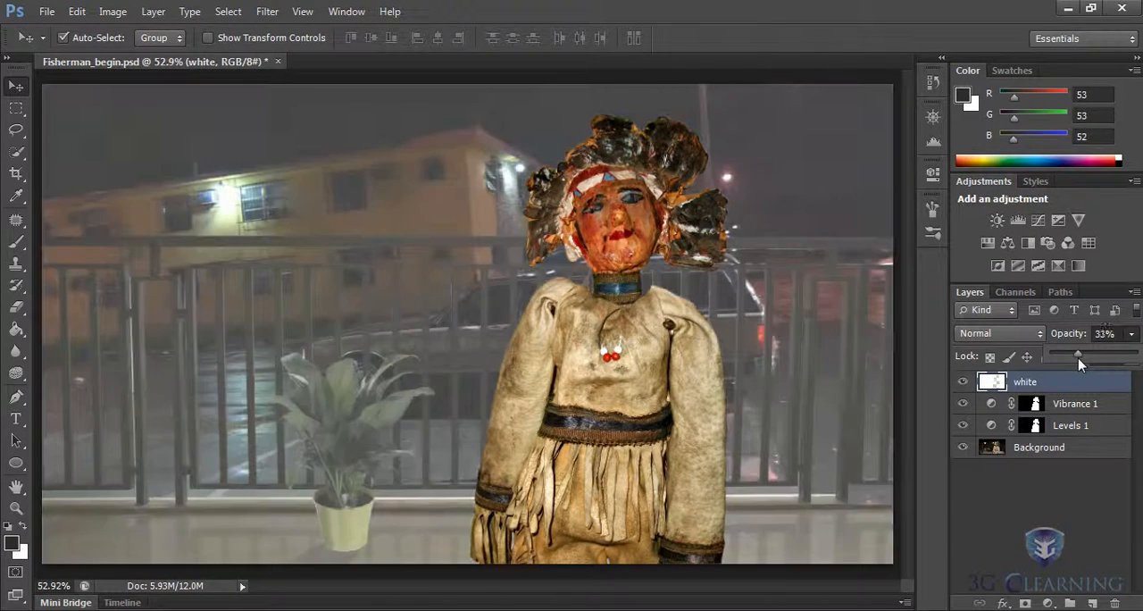
- Convert the Background layer to a smart object for smart filters and rename it "Fisherman"
click(1041, 451)
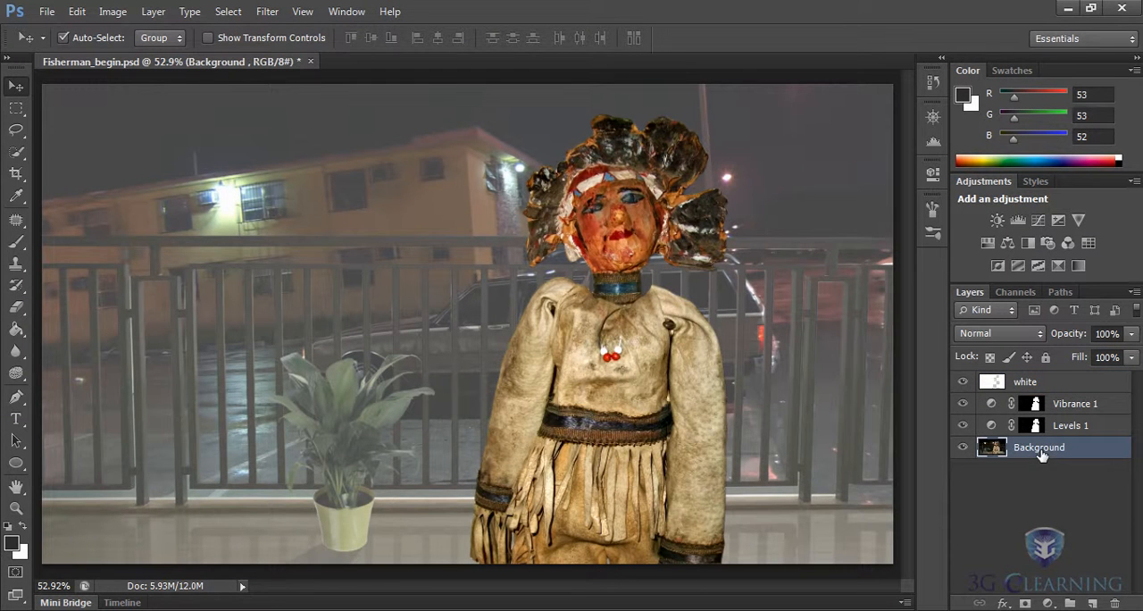
click(267, 13)
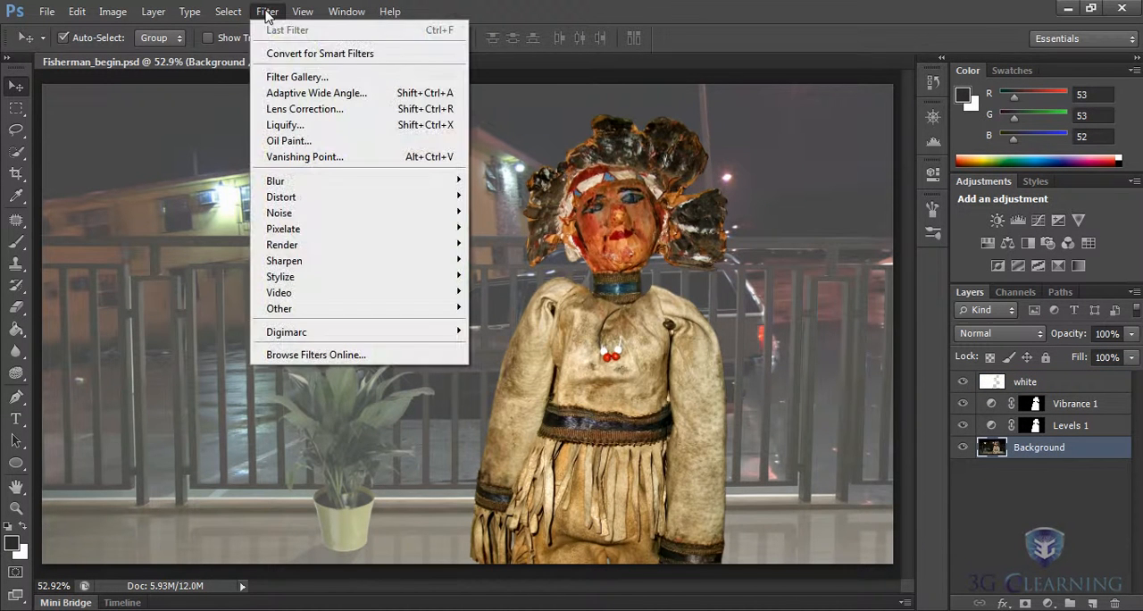
click(327, 54)
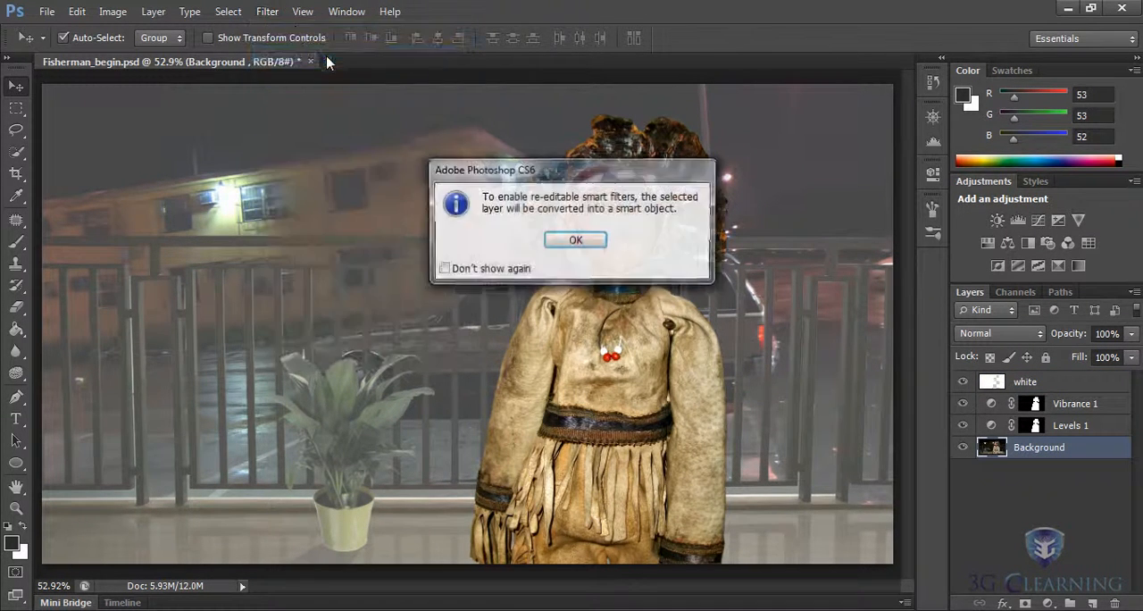
click(573, 243)
double_click(1045, 451)
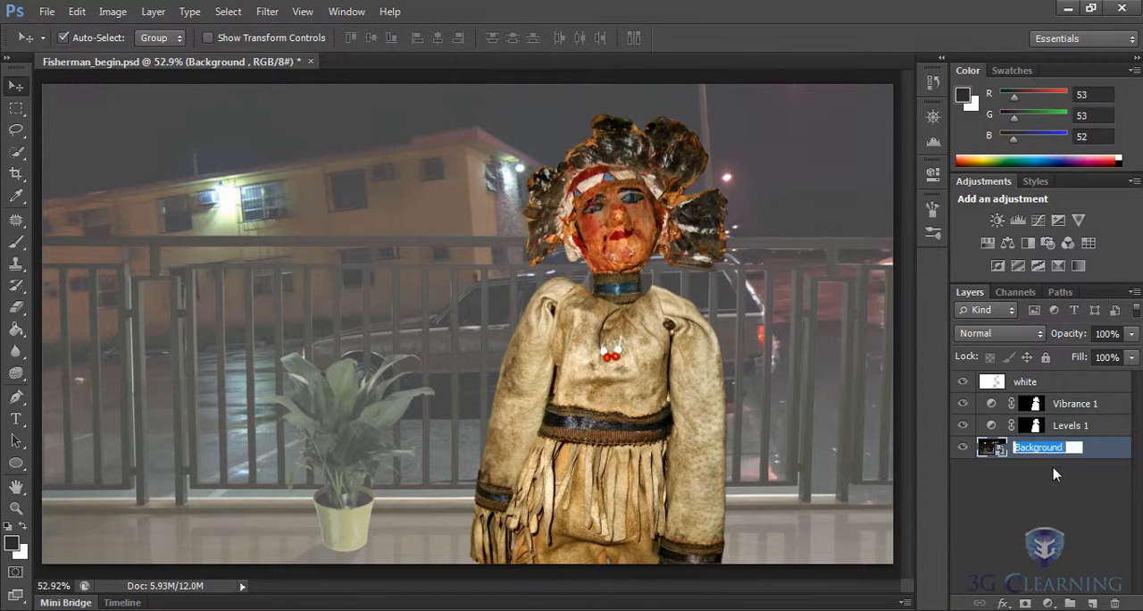
text(Fisherman)
key(Return)
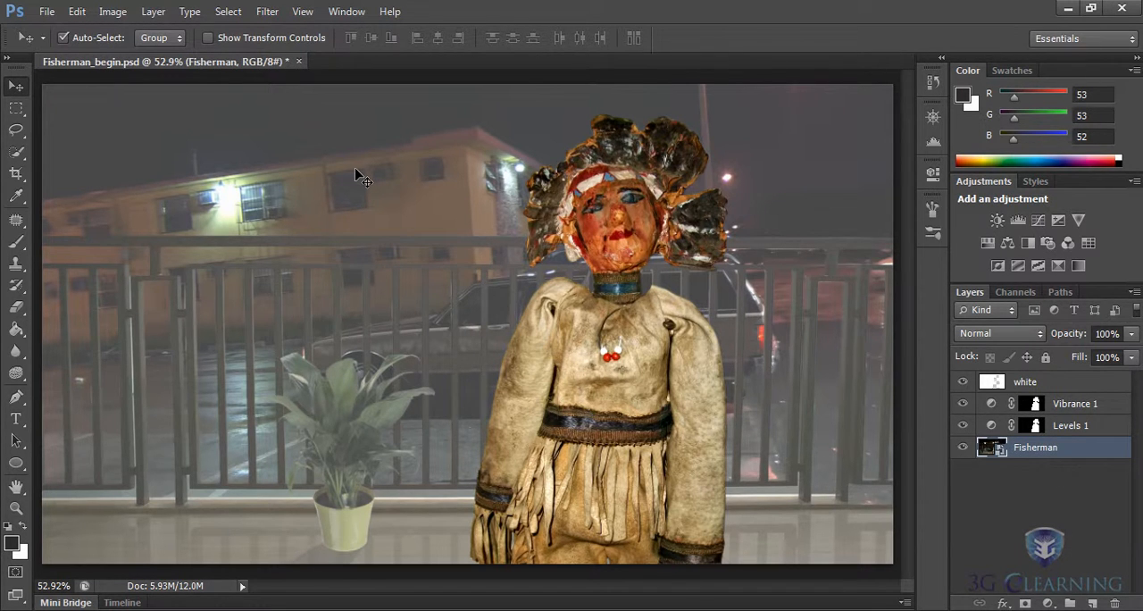
- Load the Fisherman channel inverted as a new selection, covering the background around the figure
click(225, 15)
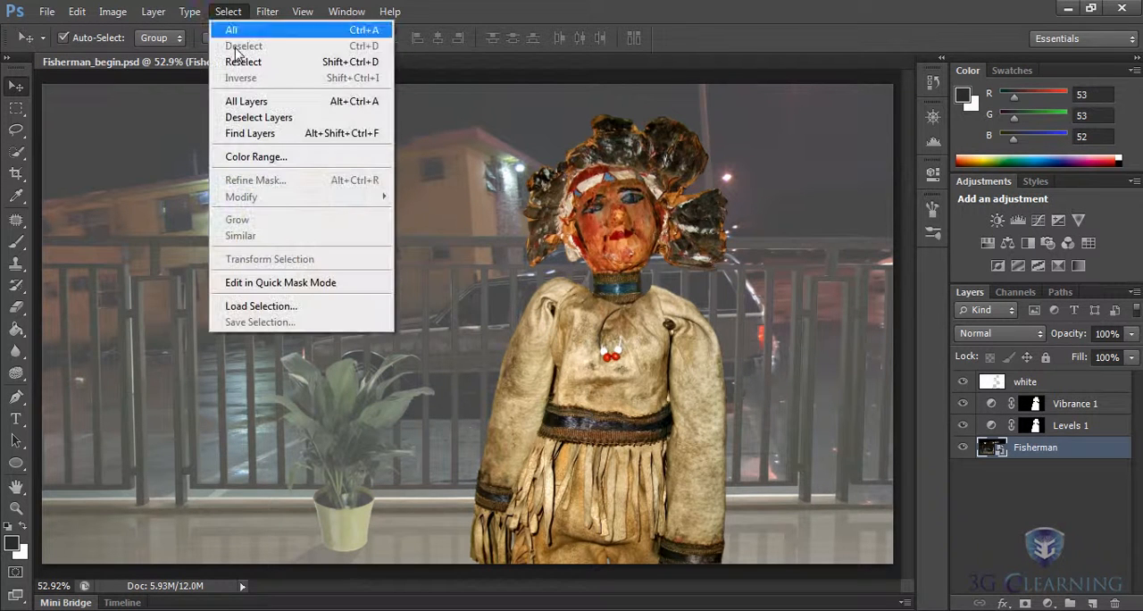
click(281, 305)
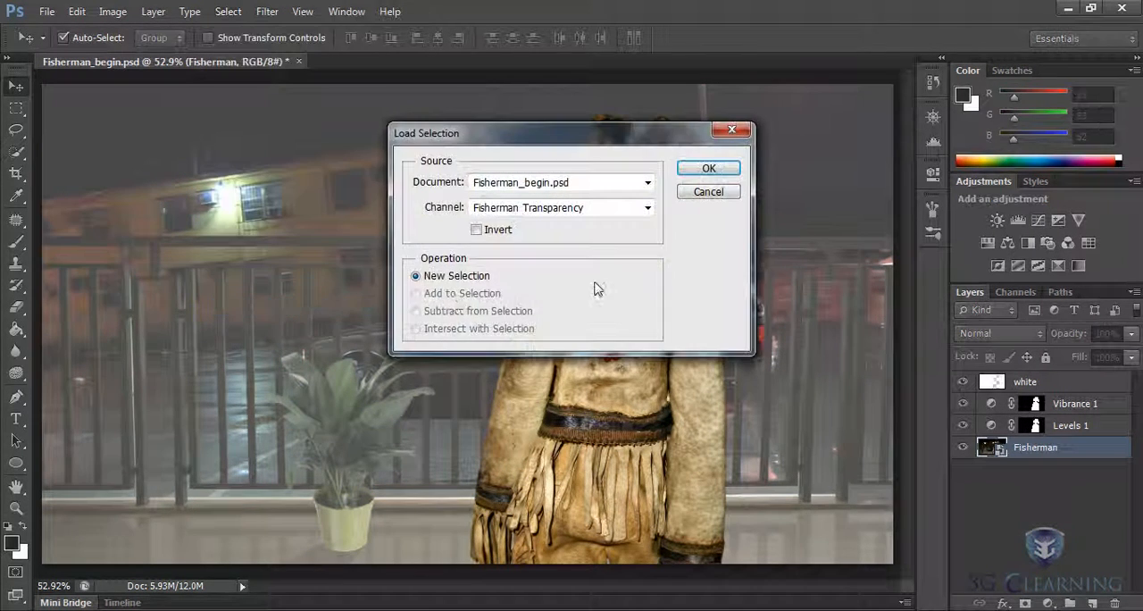
click(647, 209)
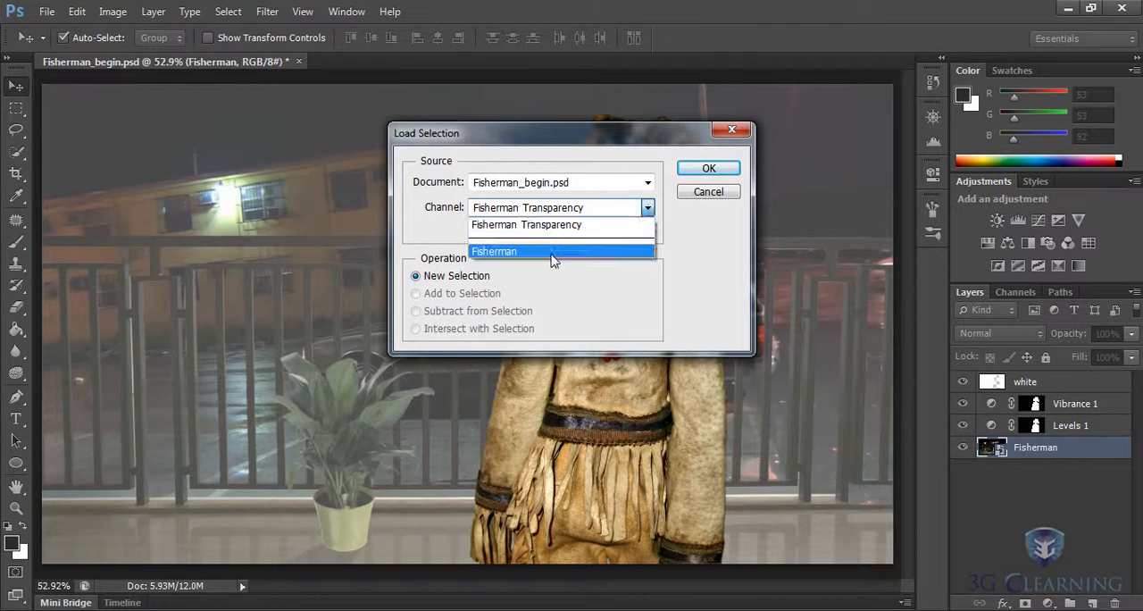
click(552, 253)
click(477, 230)
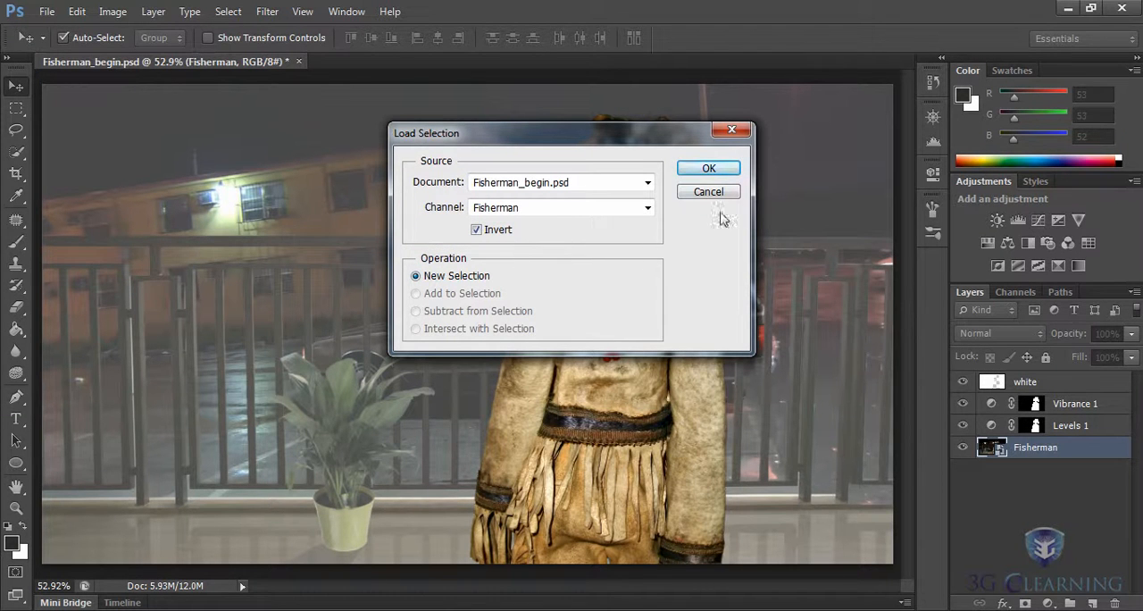
click(723, 170)
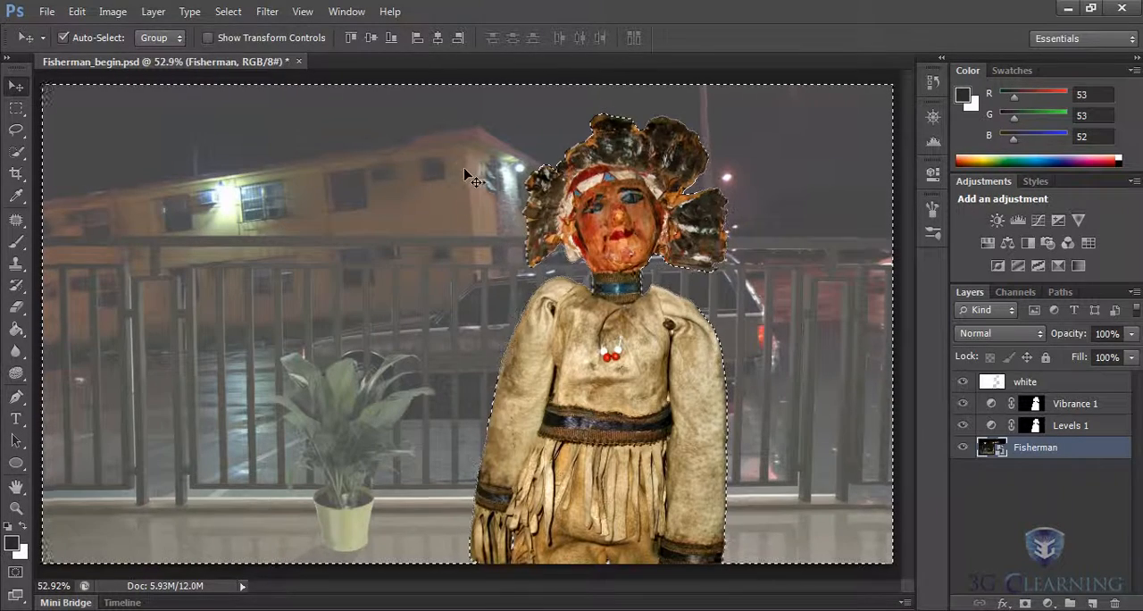
- Apply a Gaussian Blur smart filter with a radius of about 6.6 pixels to the selected background of the Fisherman layer
click(264, 12)
mouse_move(408, 181)
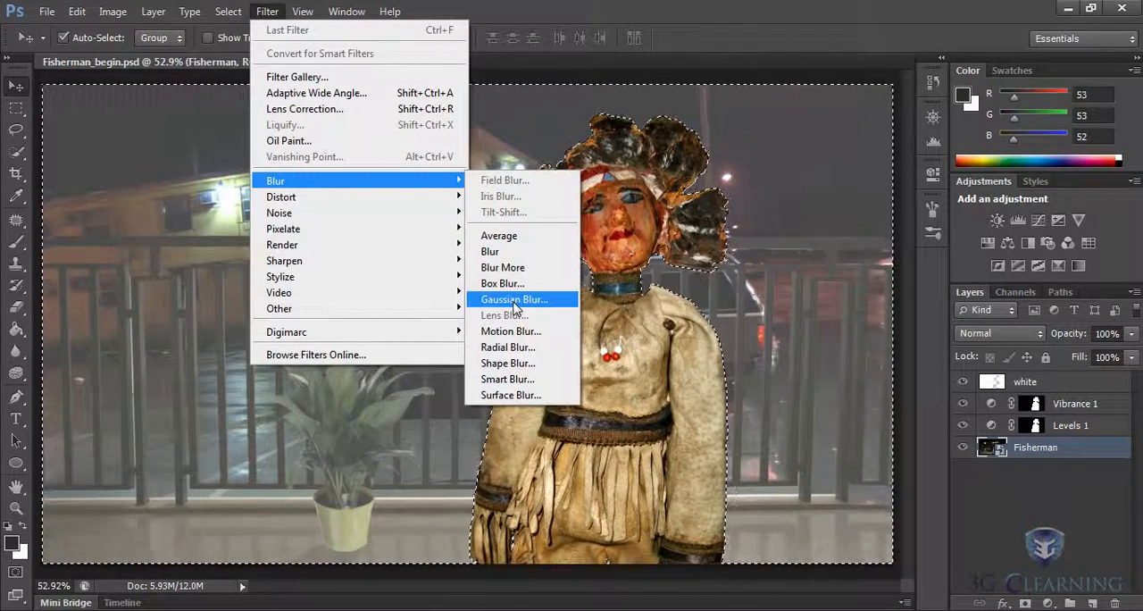
click(514, 300)
drag(595, 125, 255, 127)
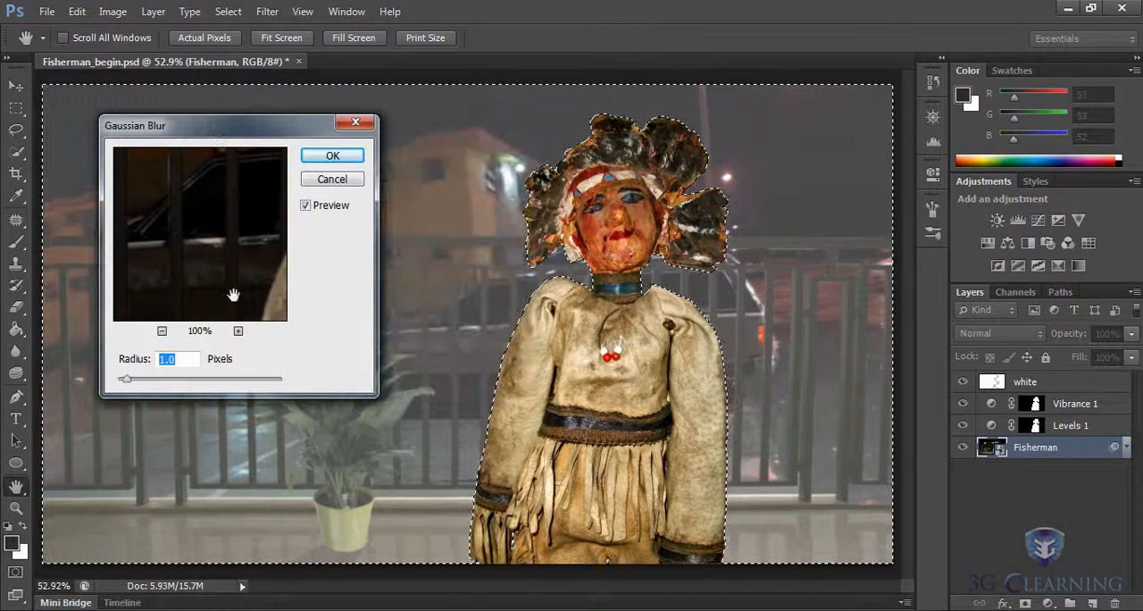
drag(125, 380, 166, 383)
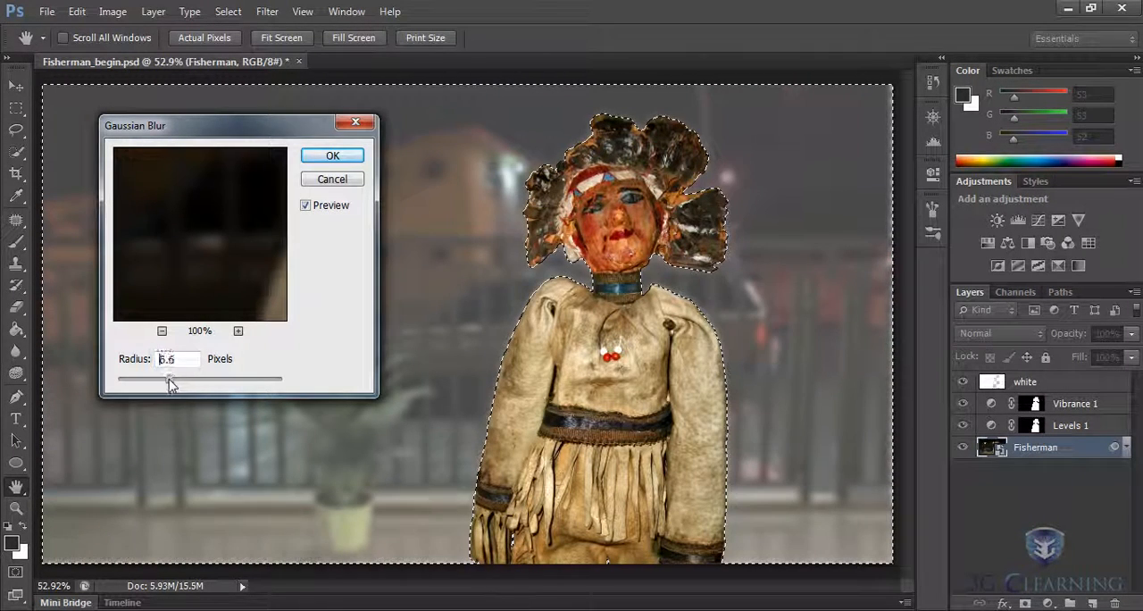
click(332, 159)
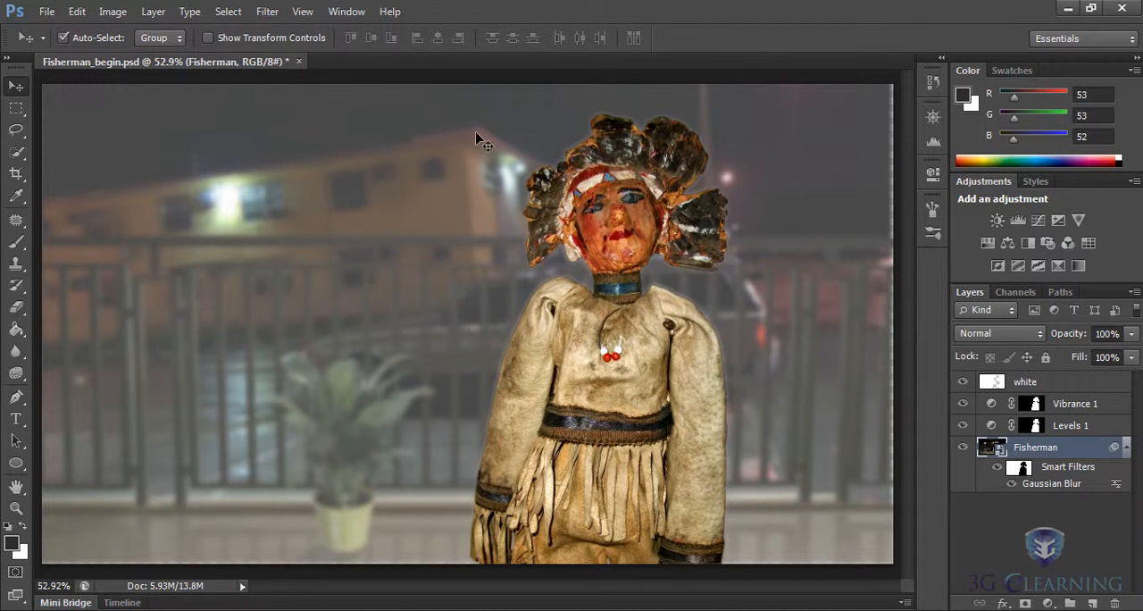
- Compare the original Fisherman_begin.psd snapshot with the edited image in the history, returning to the Gaussian Blur state
click(932, 82)
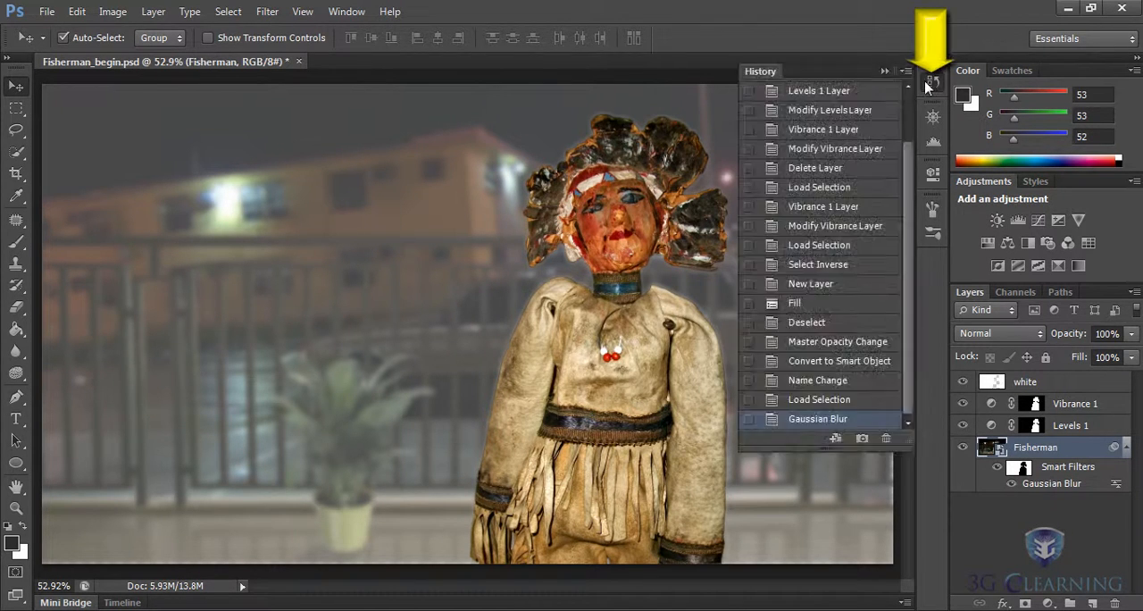
drag(815, 447, 825, 555)
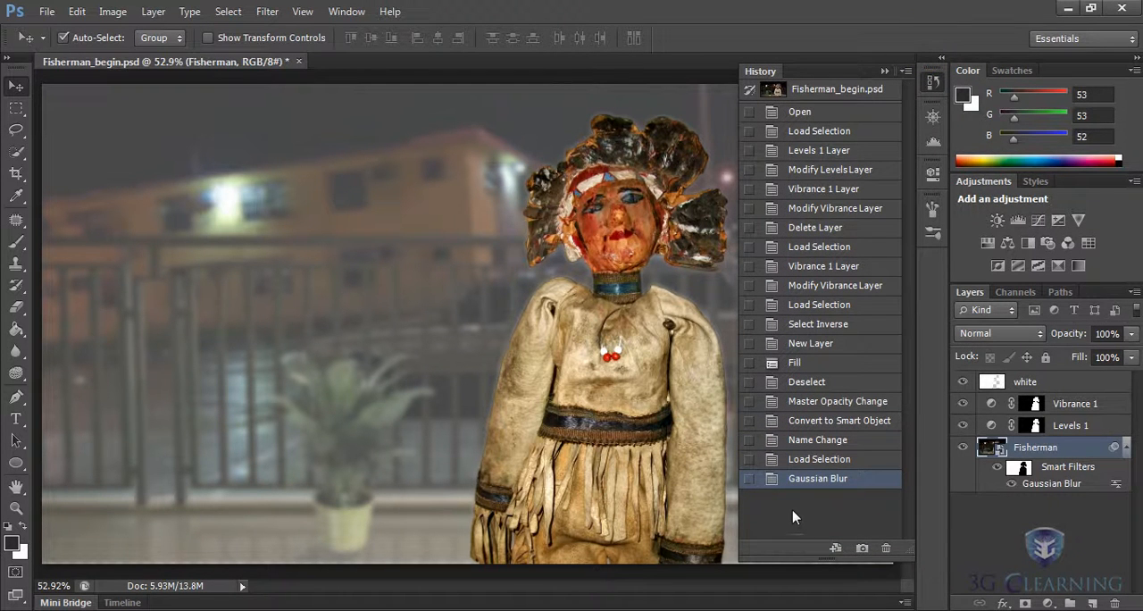
click(830, 95)
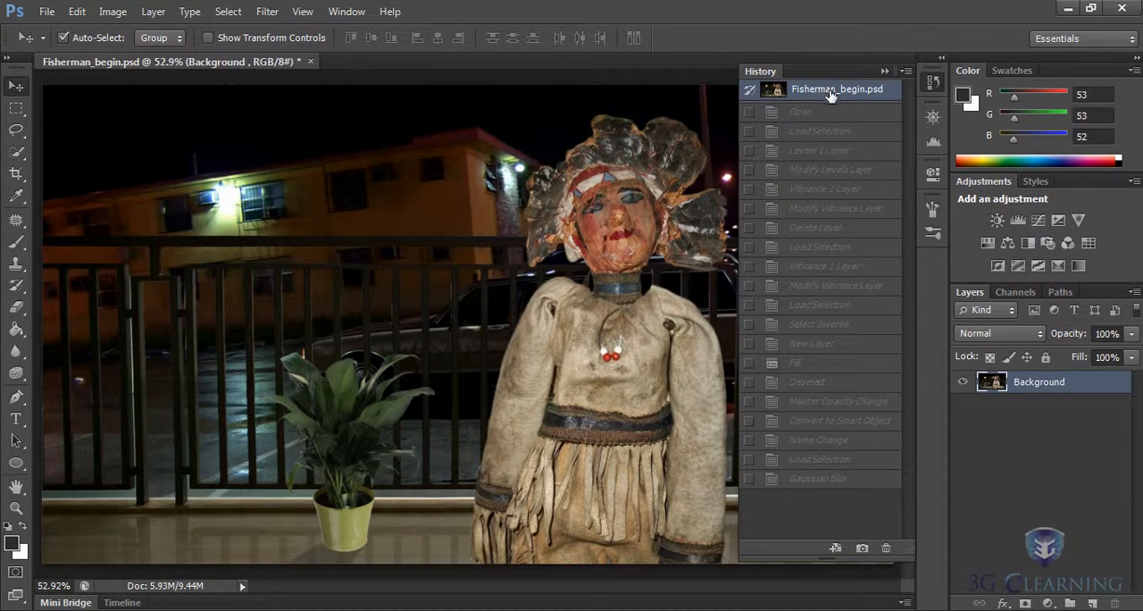
click(820, 481)
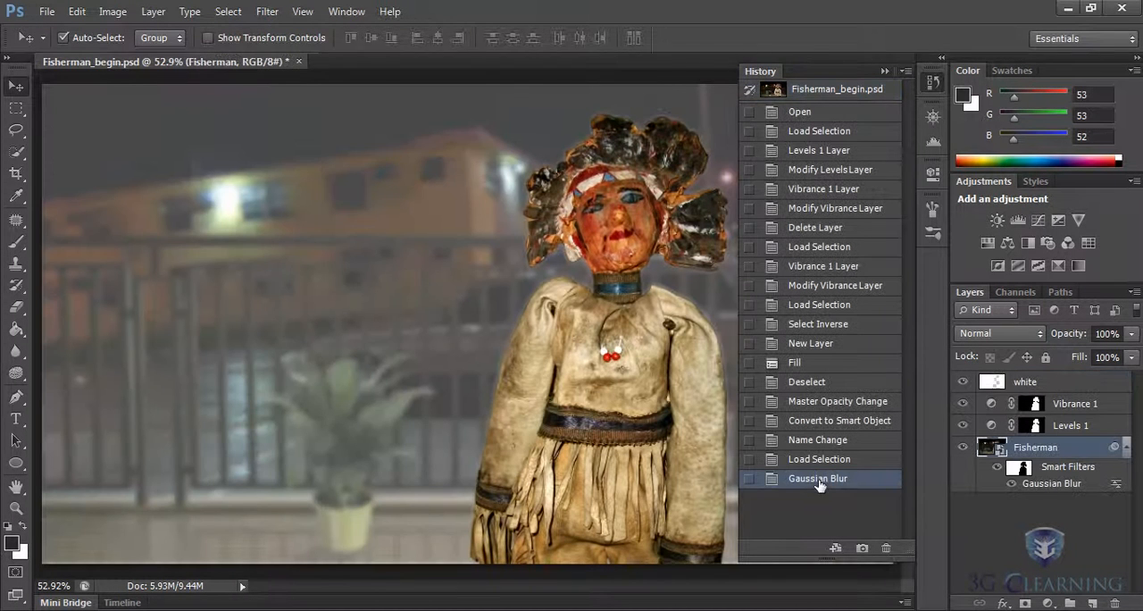